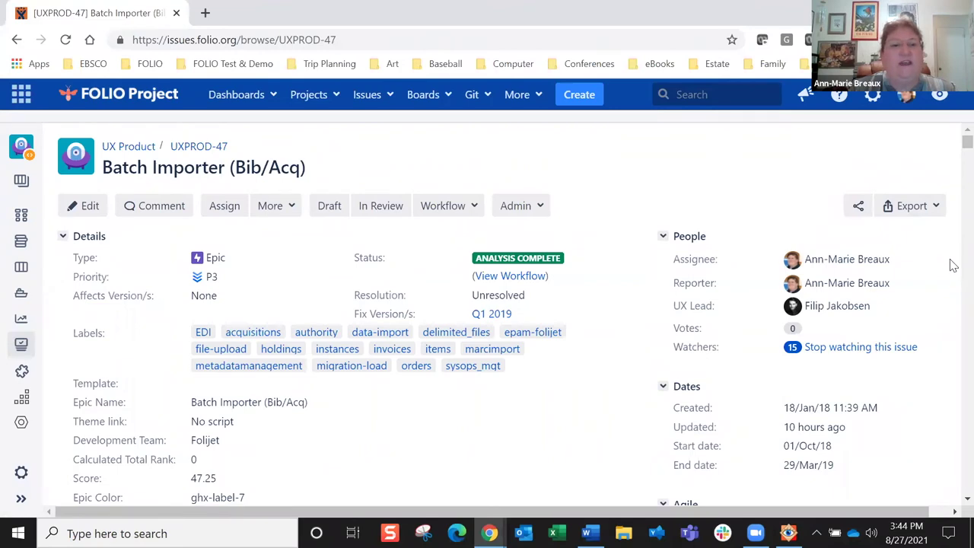
pyautogui.scroll(-4, 952, 205)
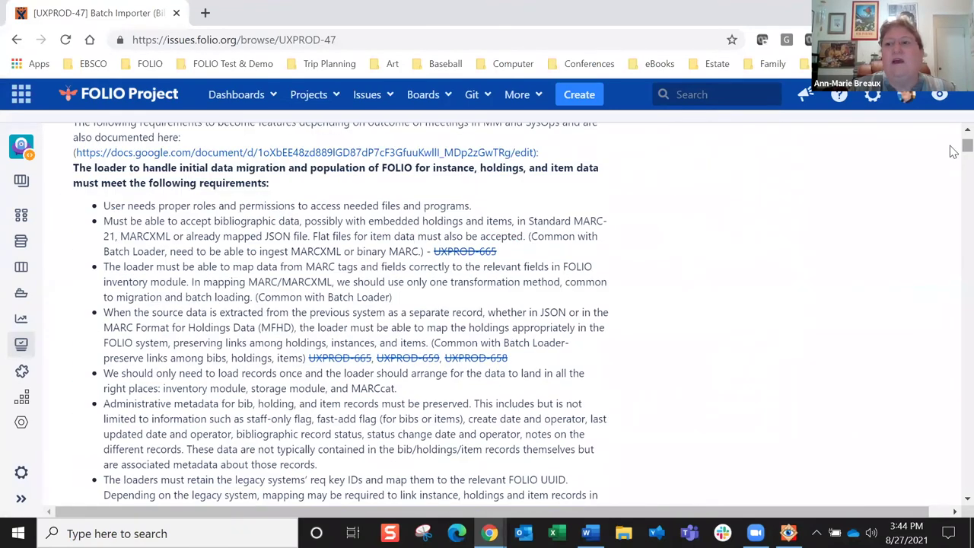
pyautogui.scroll(10, 954, 151)
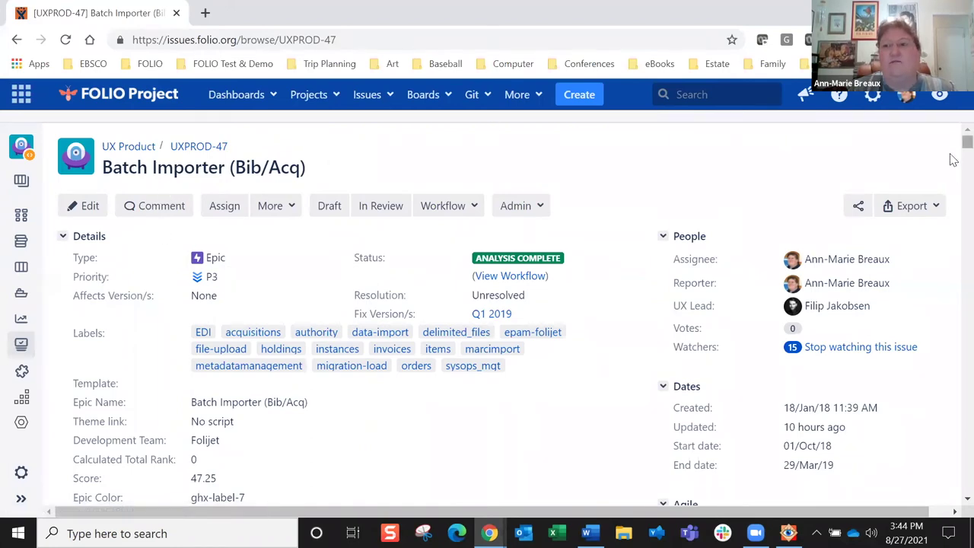
pyautogui.scroll(-15, 953, 207)
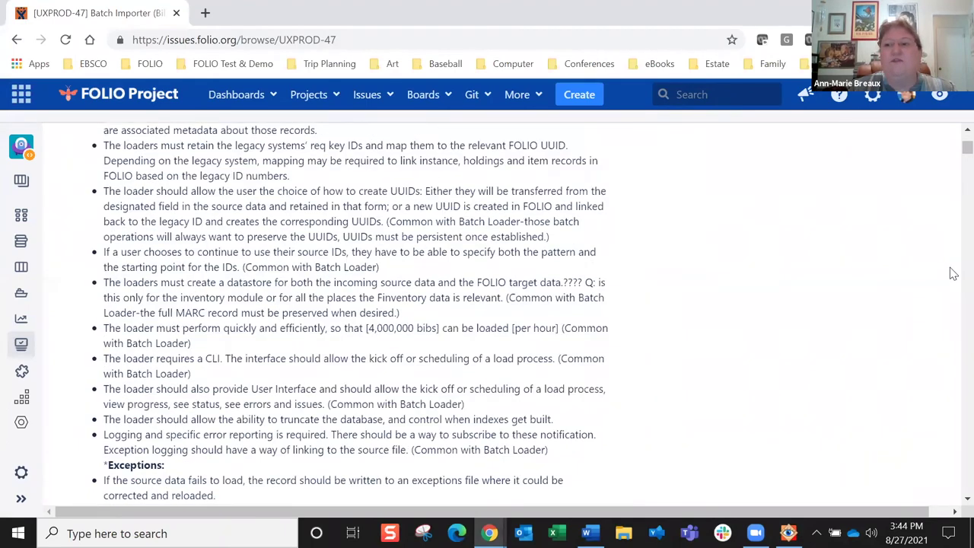
pyautogui.scroll(-4, 953, 274)
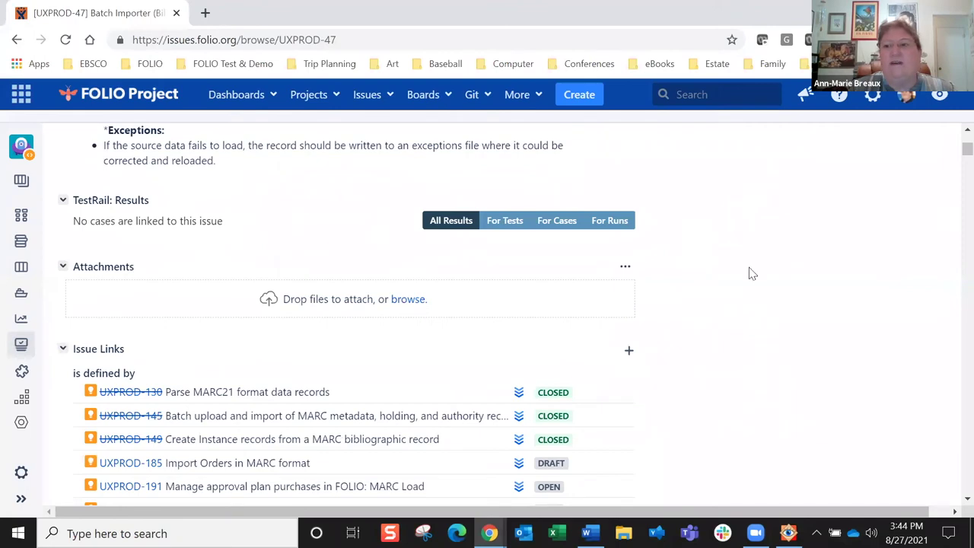
pyautogui.scroll(-1, 684, 401)
pyautogui.scroll(-2, 684, 402)
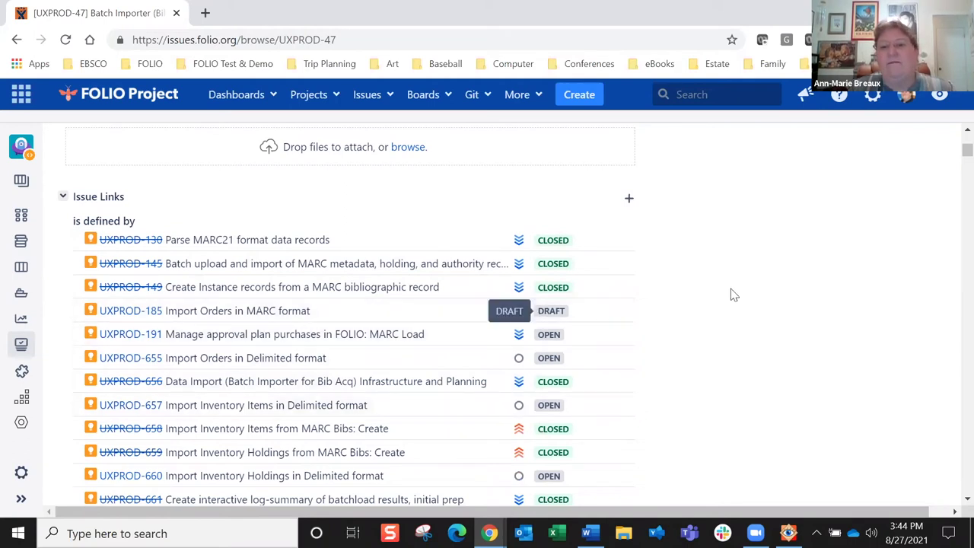
pyautogui.scroll(-2, 732, 296)
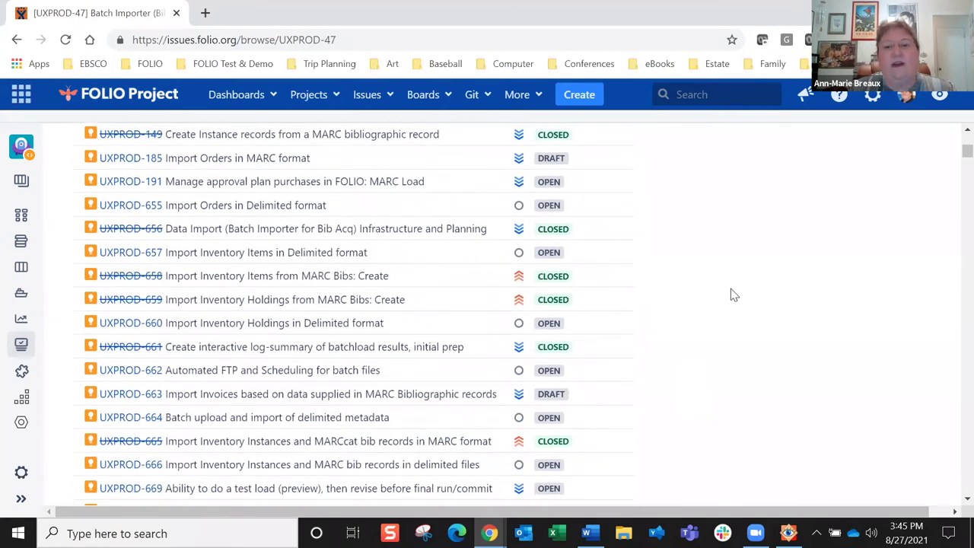
pyautogui.scroll(-1, 733, 296)
pyautogui.scroll(-3, 732, 295)
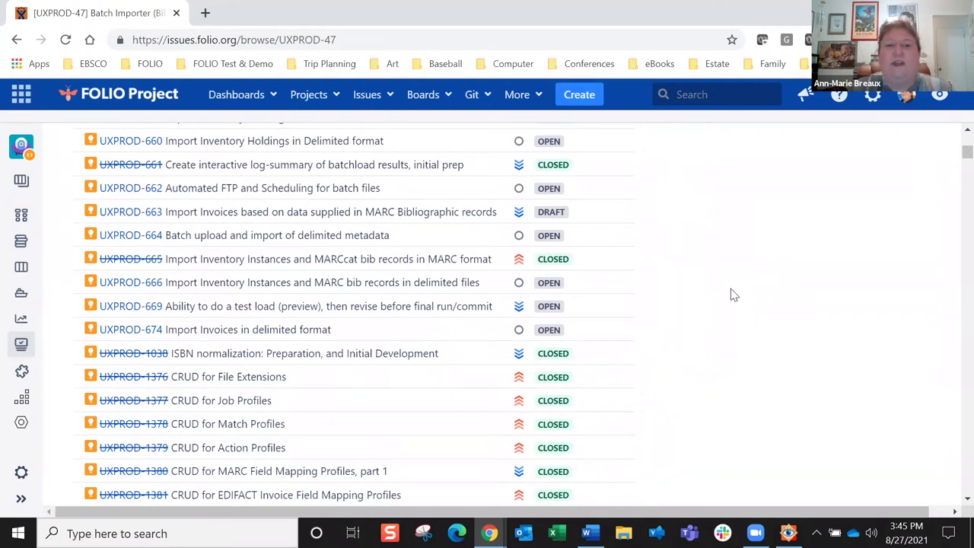
pyautogui.scroll(-3, 733, 295)
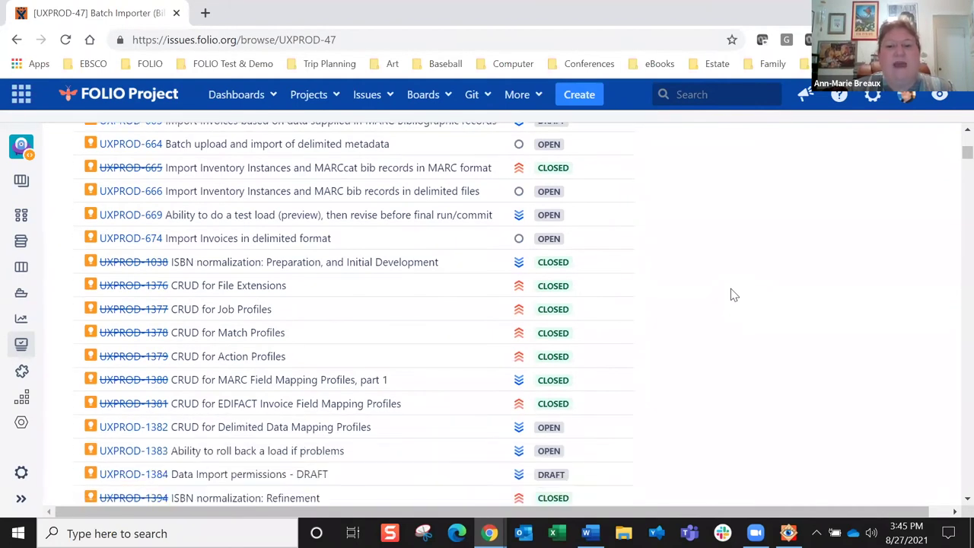
pyautogui.scroll(-4, 733, 296)
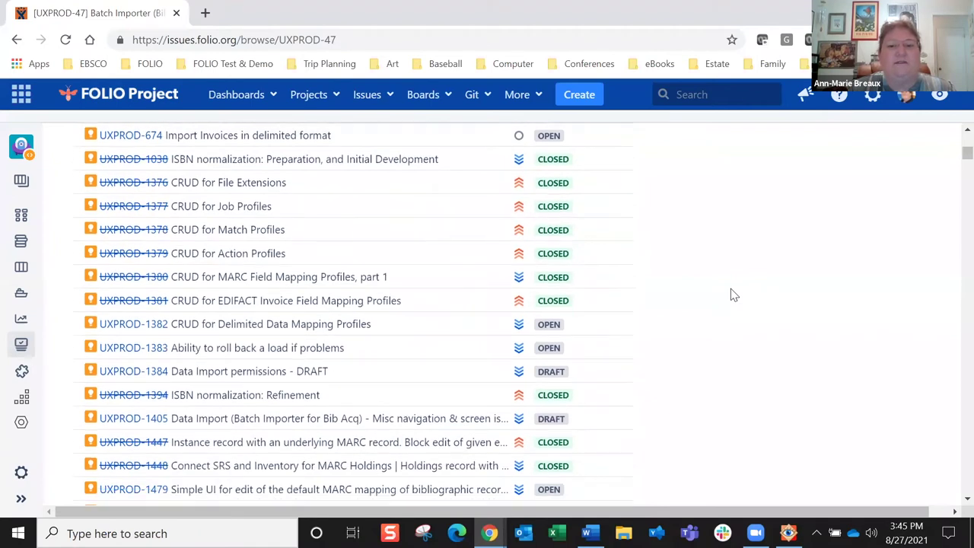
pyautogui.scroll(-1, 733, 295)
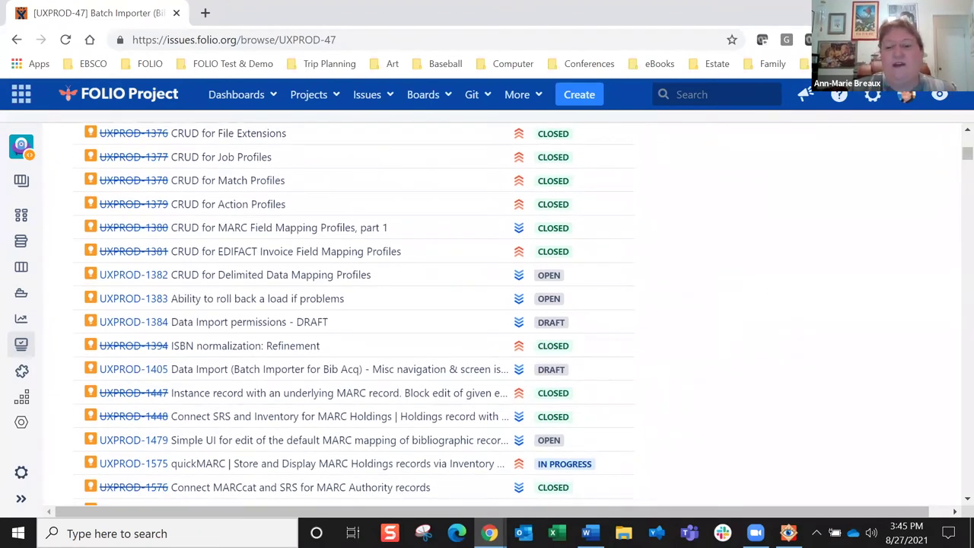
pyautogui.moveTo(586, 532)
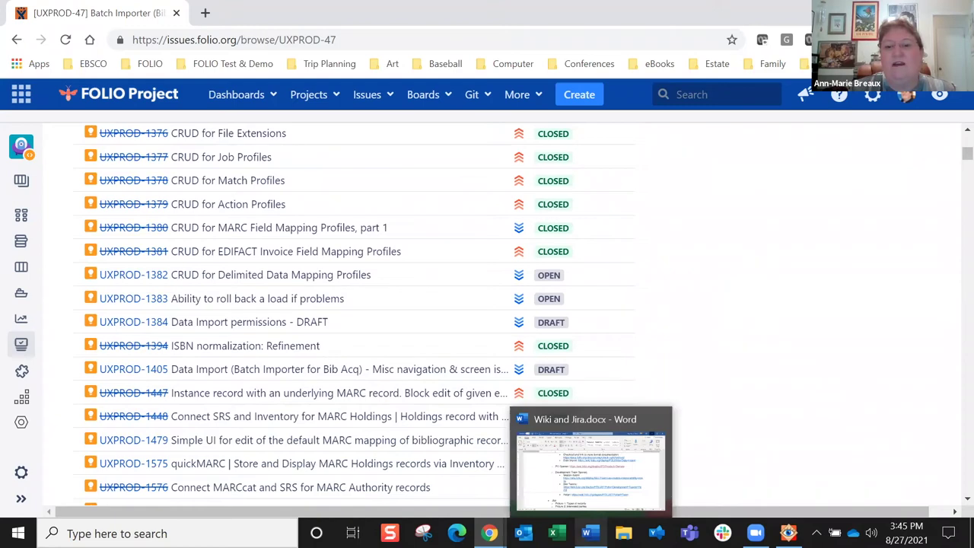
# - From the Word notes' Examples section, open BE feature UXPROD-195 in a new browser tab
pyautogui.click(587, 452)
pyautogui.moveTo(954, 236); pyautogui.dragTo(954, 265)
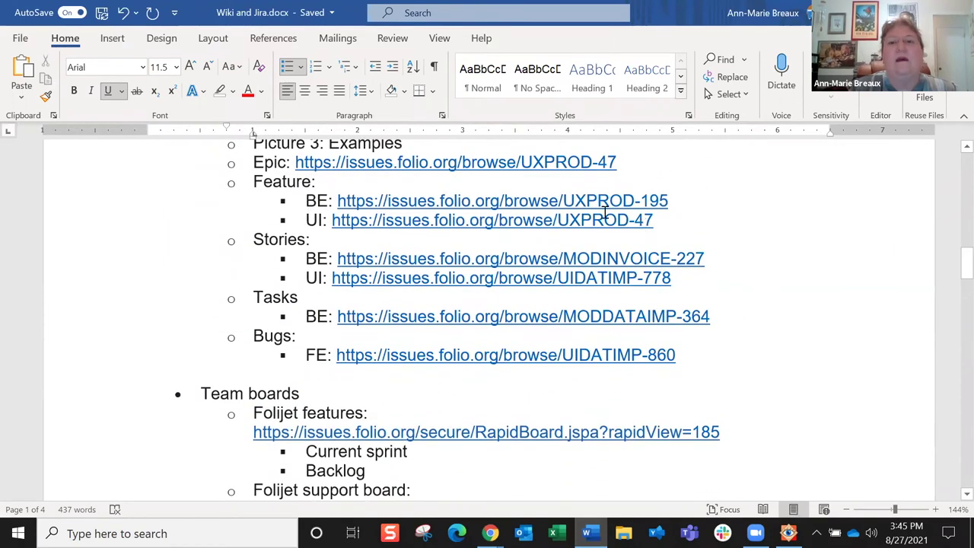
pyautogui.click(585, 200)
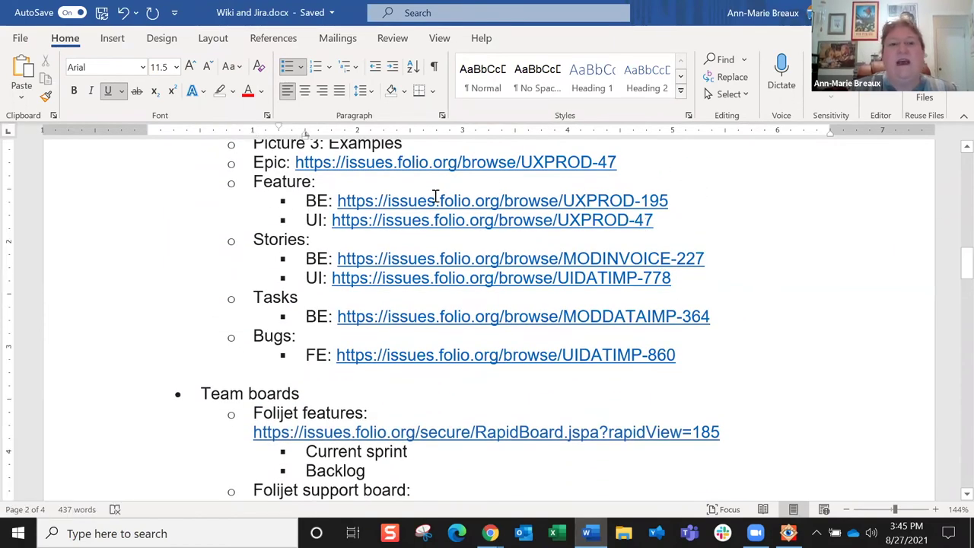
pyautogui.keyDown('ctrl'); pyautogui.click(377, 207); pyautogui.keyUp('ctrl')
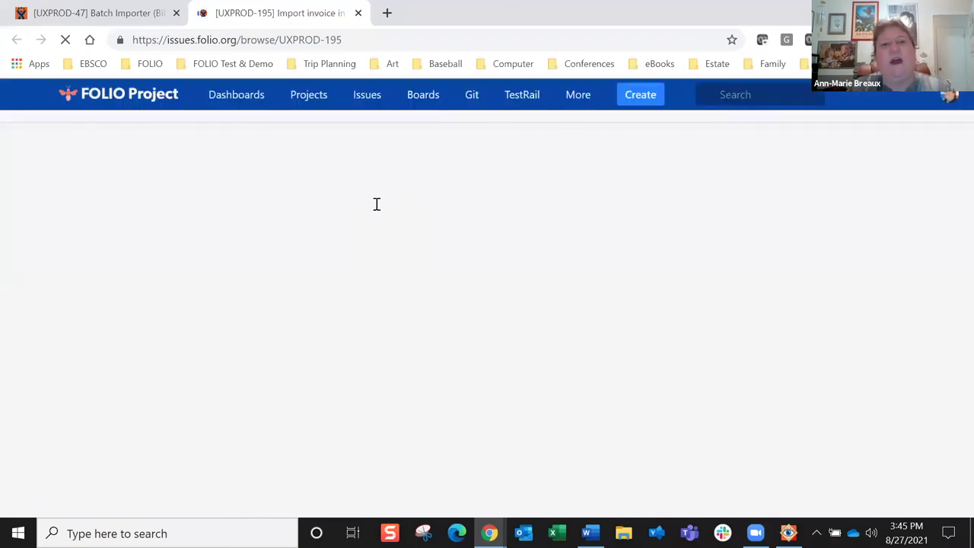
# - Open the UI feature UXPROD-47 from the Word notes in another tab, then return to UXPROD-195
pyautogui.hotkey('alt', 'Tab')
pyautogui.keyDown('ctrl'); pyautogui.click(373, 220); pyautogui.keyUp('ctrl')
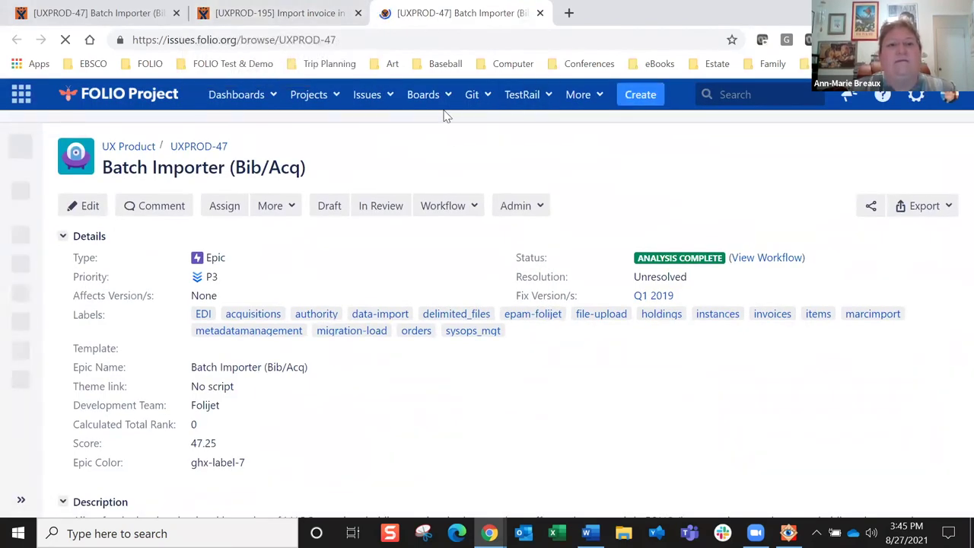
pyautogui.click(295, 16)
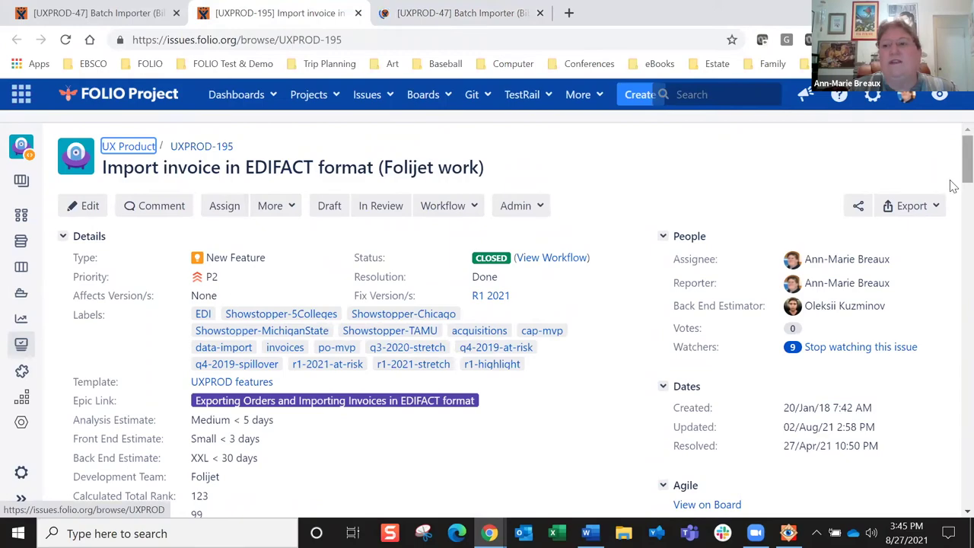
# - Expand UXPROD-195's Issue Links to show the 28 additional linked issues and review them
pyautogui.moveTo(966, 163); pyautogui.dragTo(953, 295)
pyautogui.scroll(-12, 951, 321)
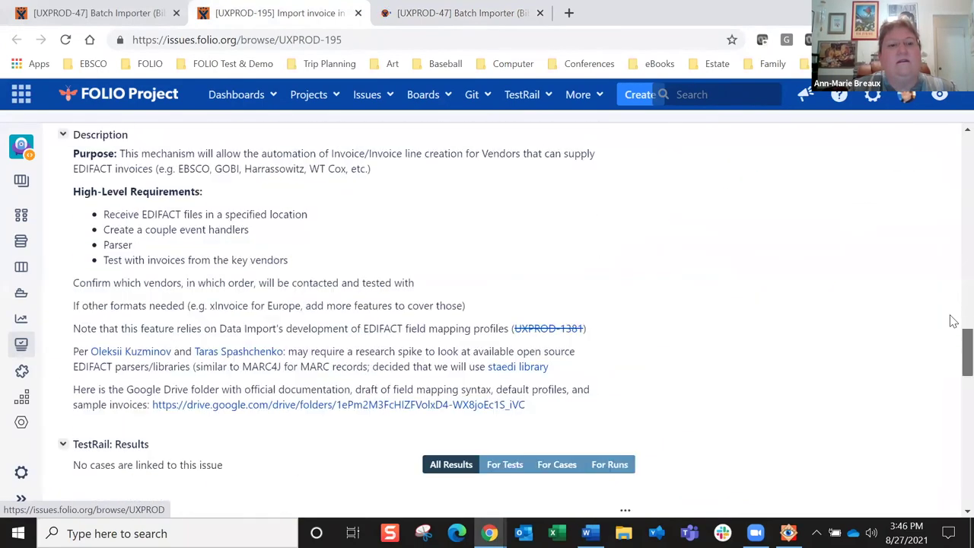
pyautogui.scroll(-4, 953, 322)
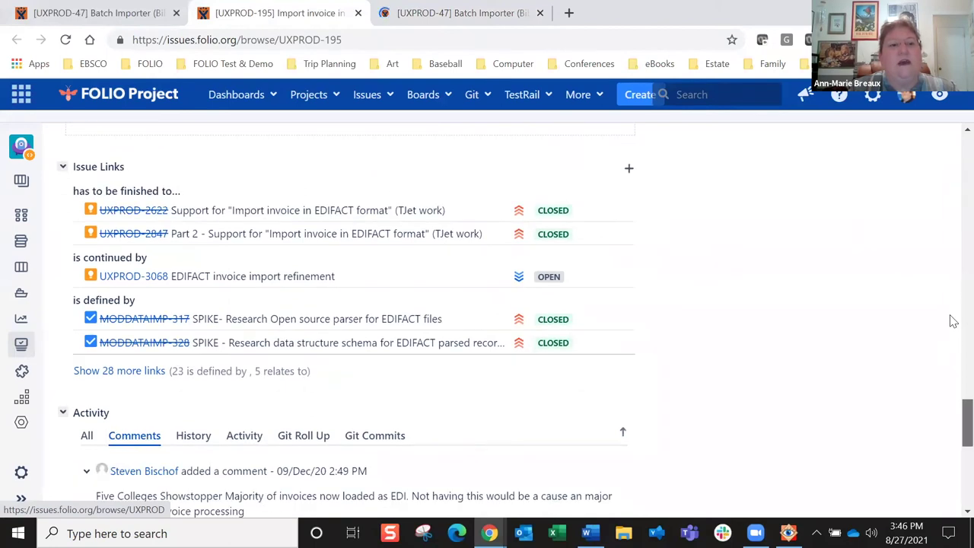
pyautogui.click(136, 371)
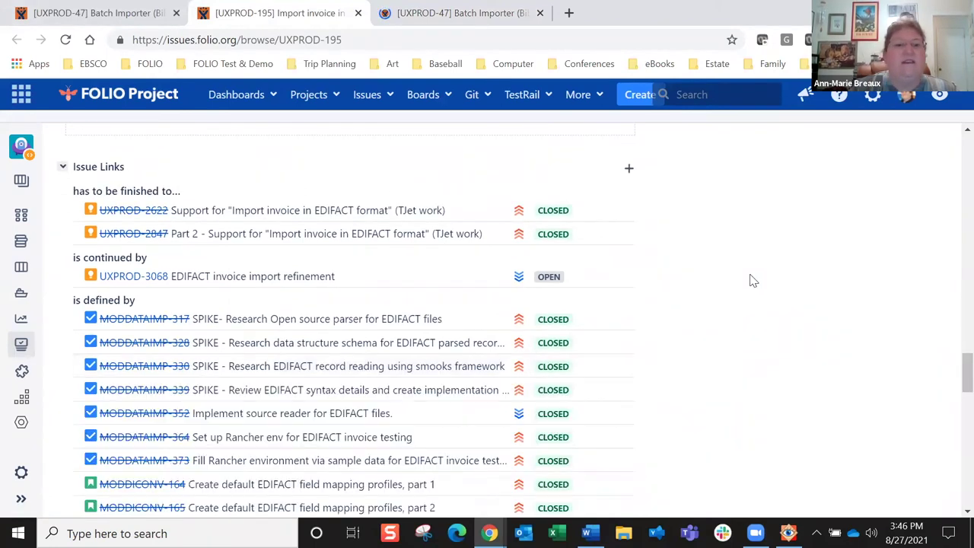
pyautogui.scroll(-2, 750, 281)
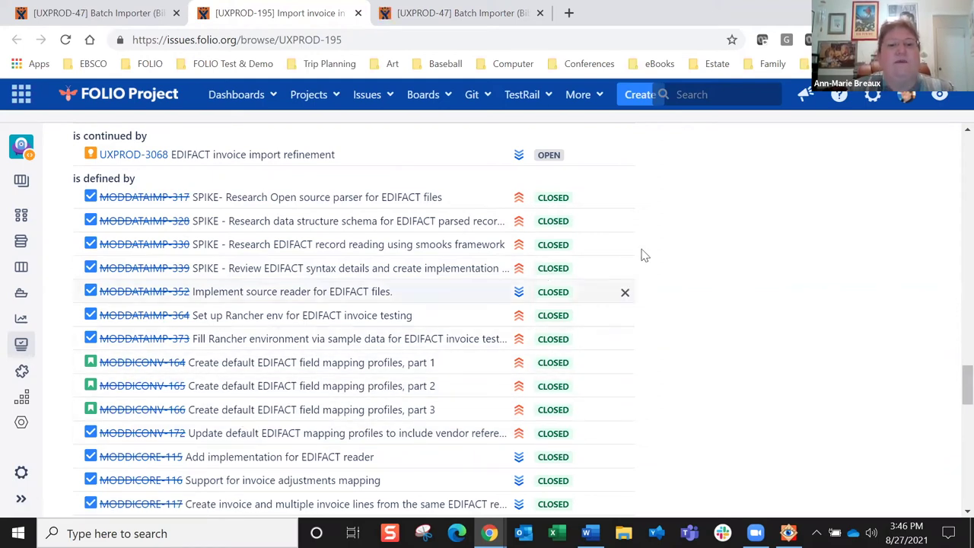
pyautogui.scroll(-1, 709, 298)
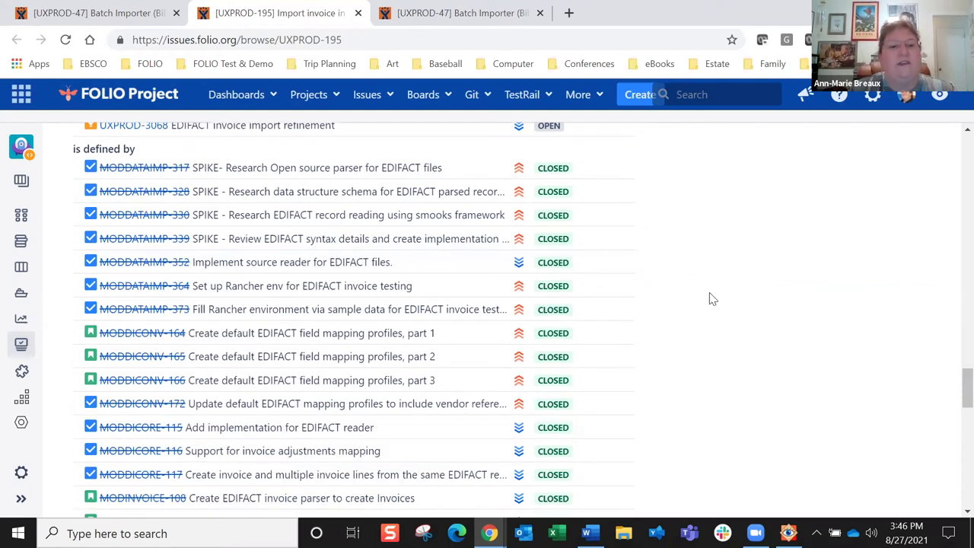
pyautogui.scroll(-10, 709, 298)
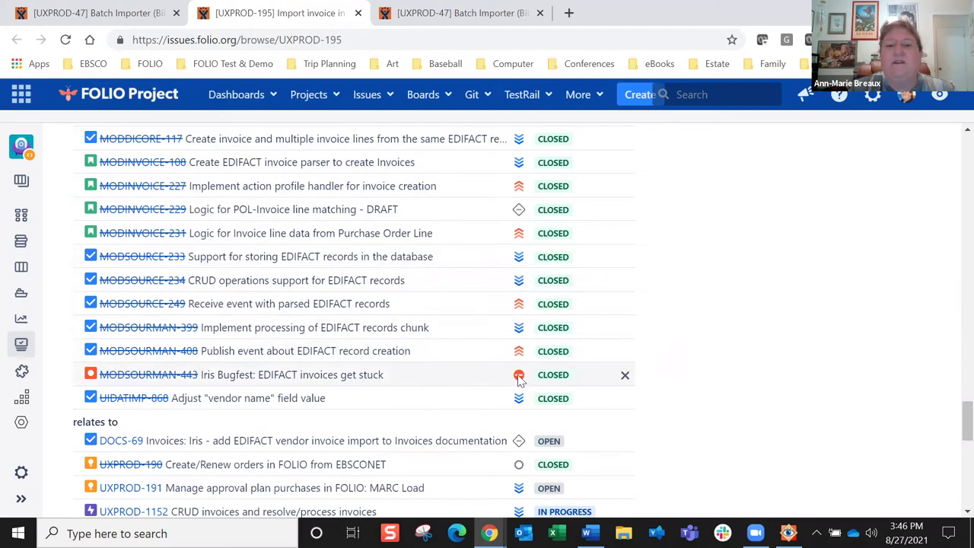
pyautogui.moveTo(518, 377)
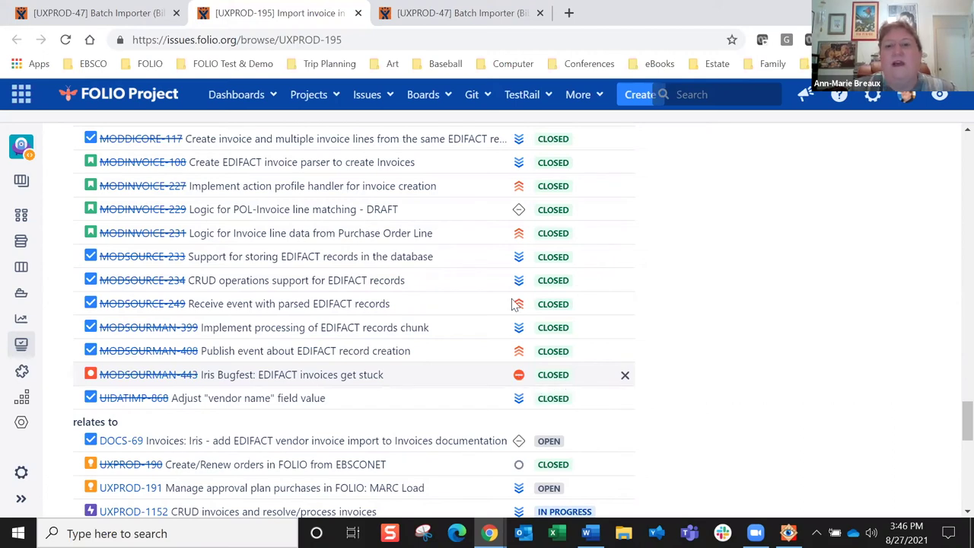
pyautogui.moveTo(518, 243)
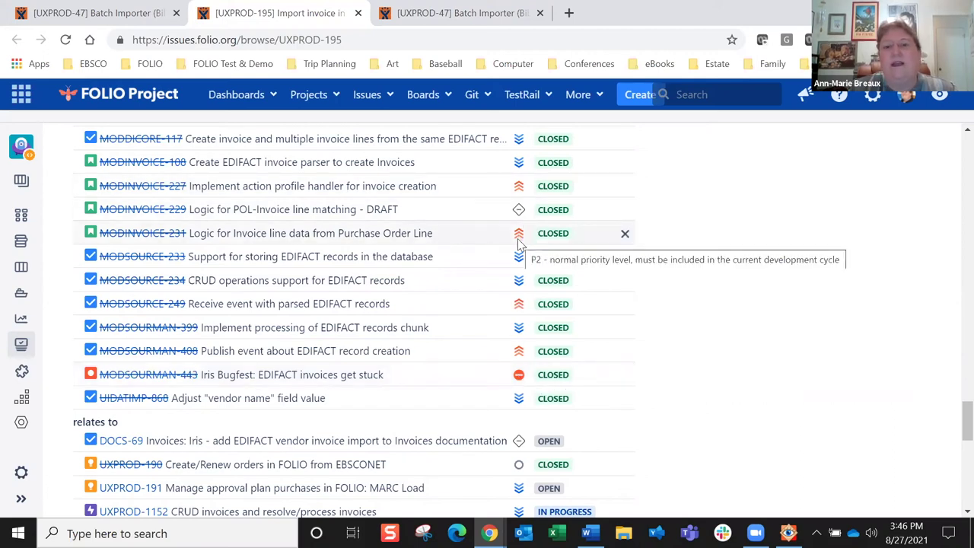
pyautogui.moveTo(519, 261)
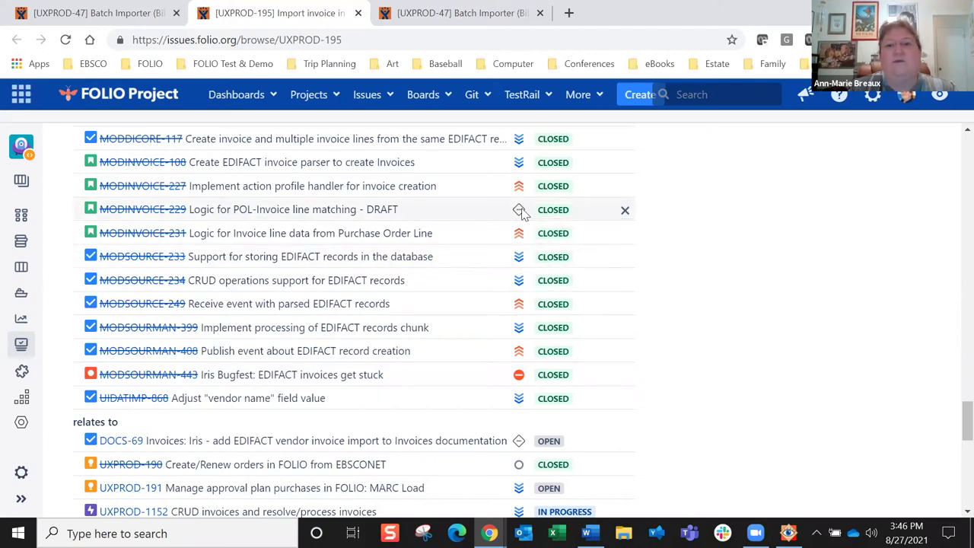
pyautogui.scroll(9, 953, 183)
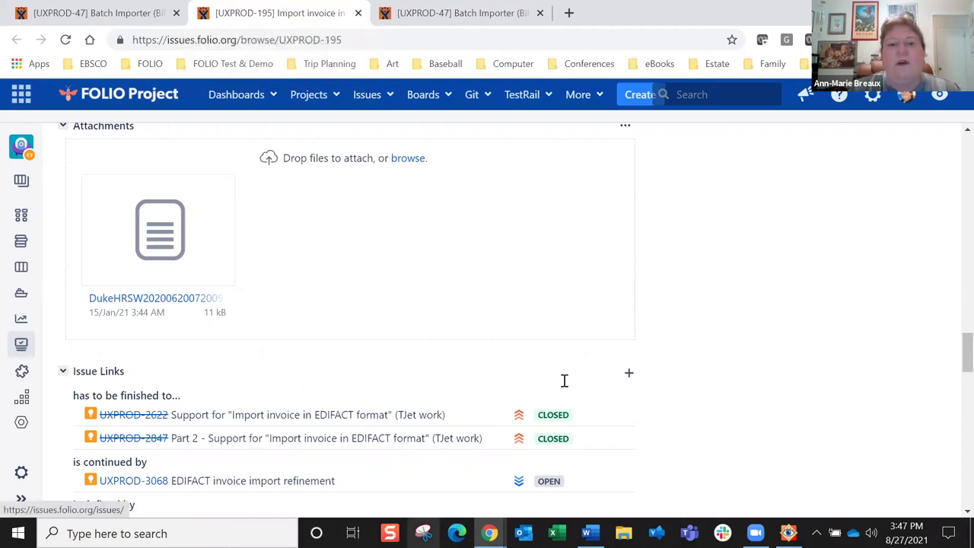
# - Open stories MODINVOICE-227 and UIDATIMP-778 from the Word notes in new browser tabs
pyautogui.hotkey('alt', 'Tab')
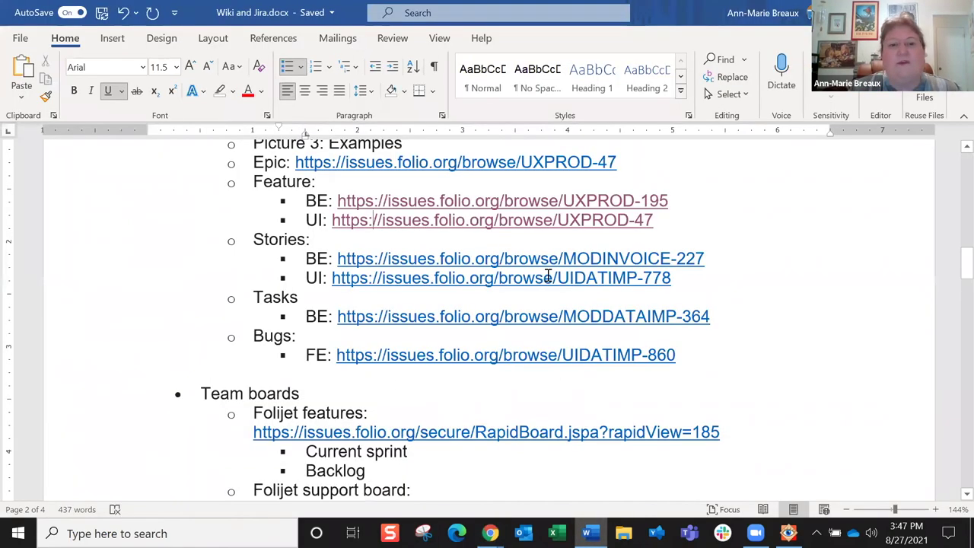
pyautogui.keyDown('ctrl'); pyautogui.click(511, 258); pyautogui.keyUp('ctrl')
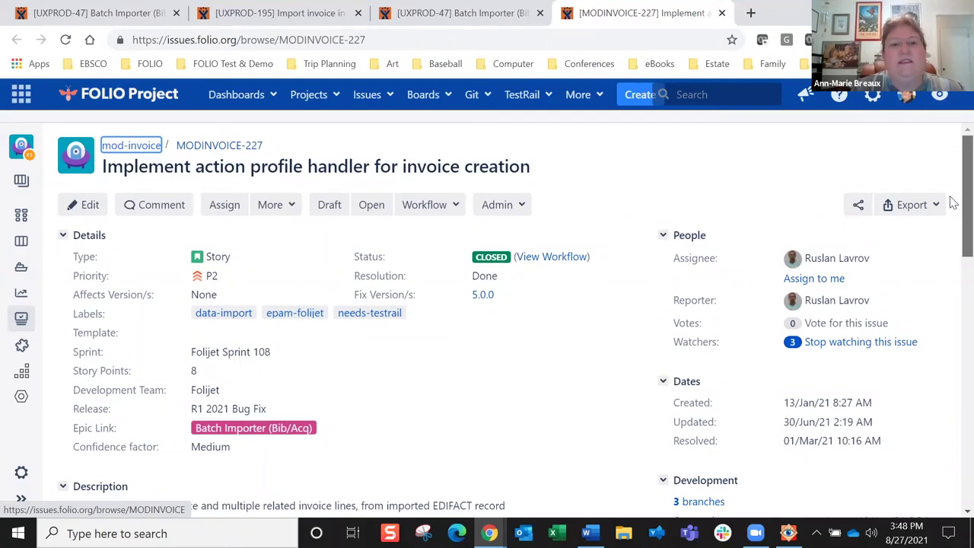
pyautogui.scroll(-4, 952, 228)
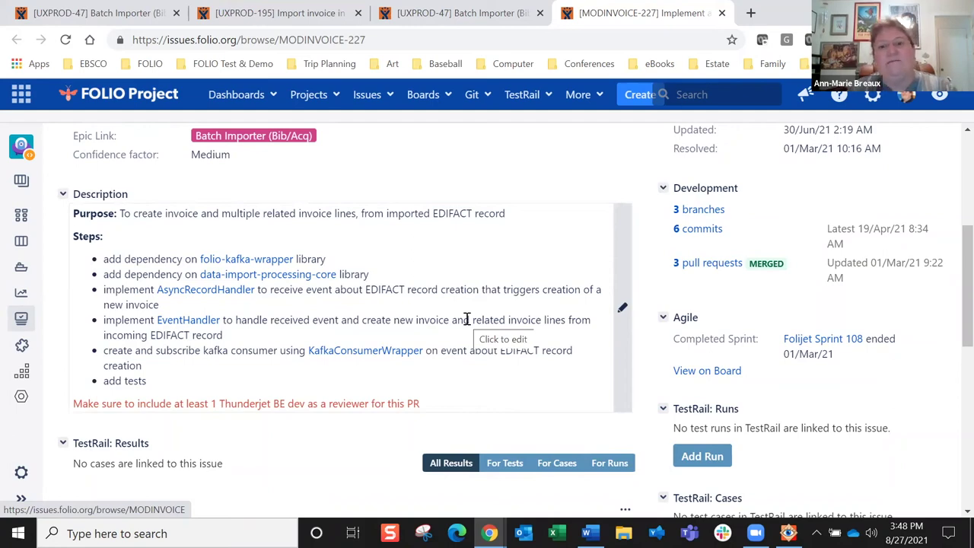
pyautogui.hotkey('alt', 'Tab')
pyautogui.keyDown('ctrl'); pyautogui.click(394, 280); pyautogui.keyUp('ctrl')
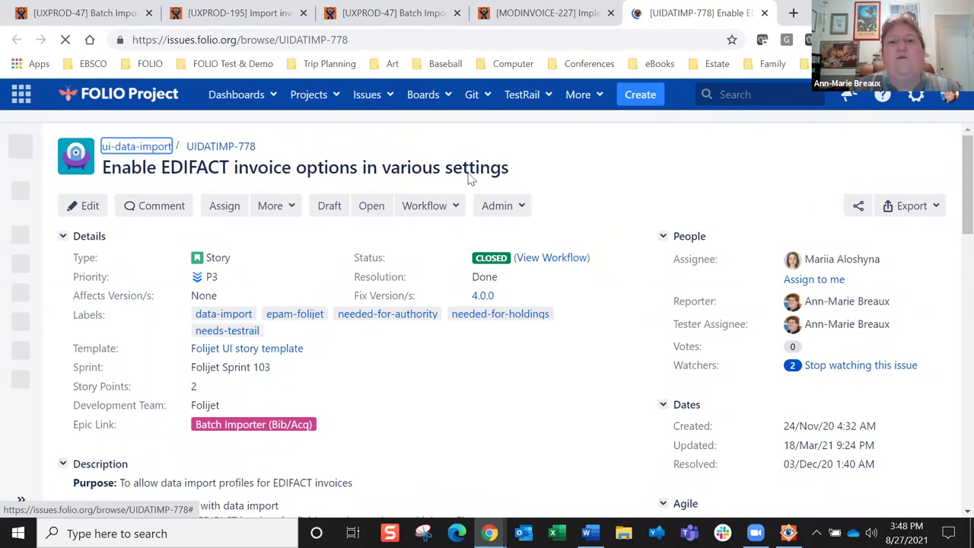
pyautogui.scroll(-2, 953, 266)
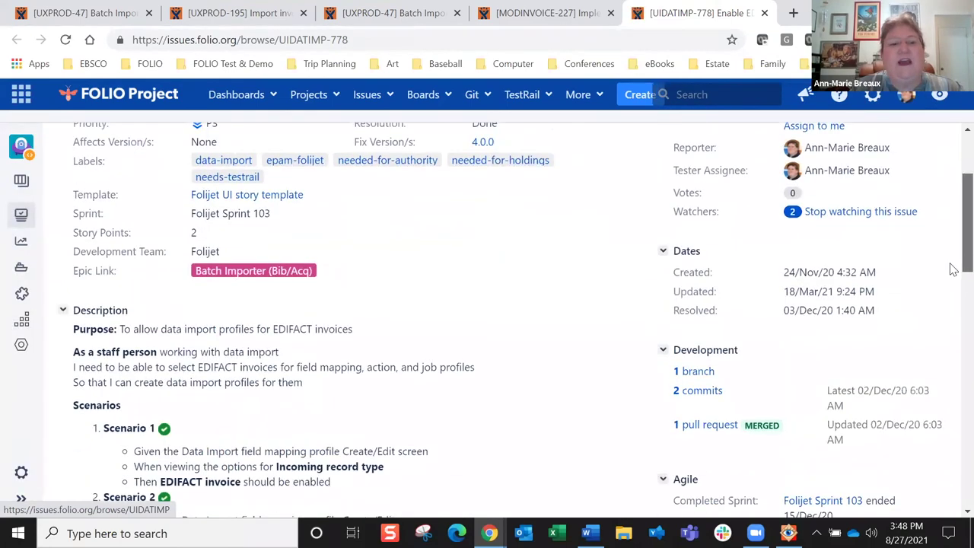
pyautogui.scroll(-3, 953, 269)
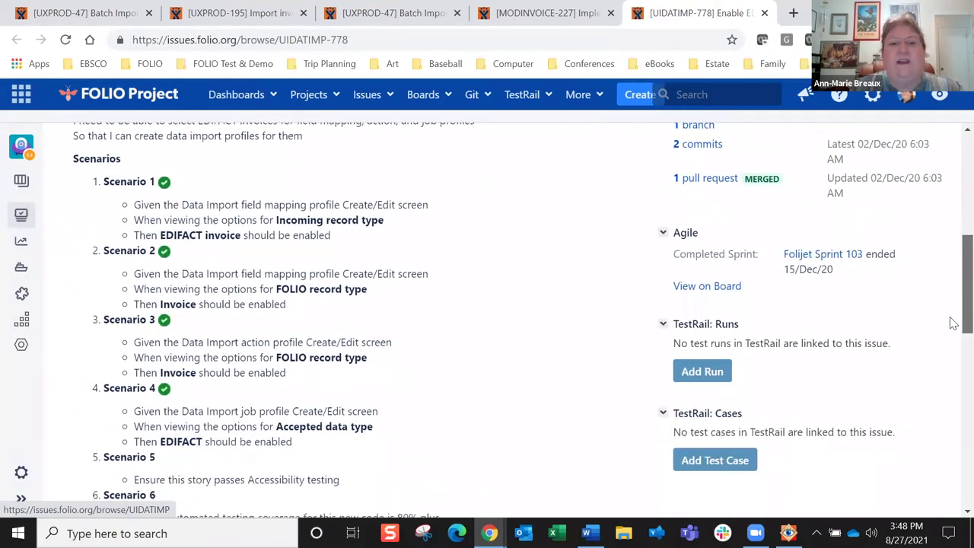
pyautogui.scroll(-1, 953, 324)
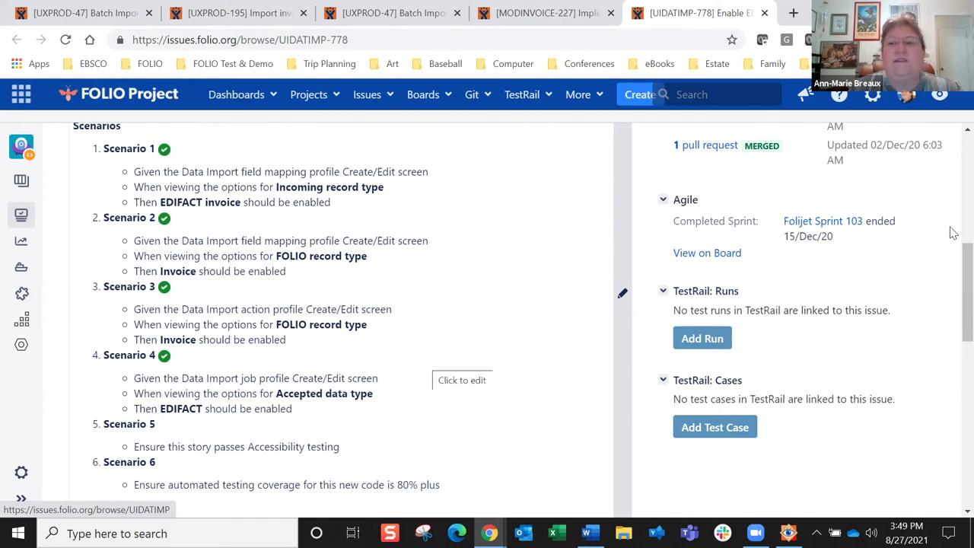
pyautogui.scroll(-5, 951, 308)
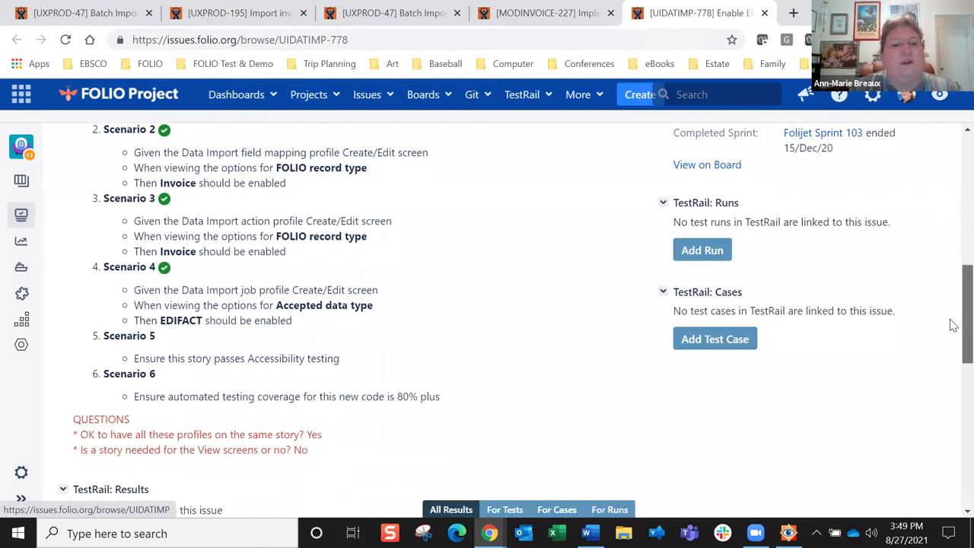
pyautogui.scroll(-3, 953, 325)
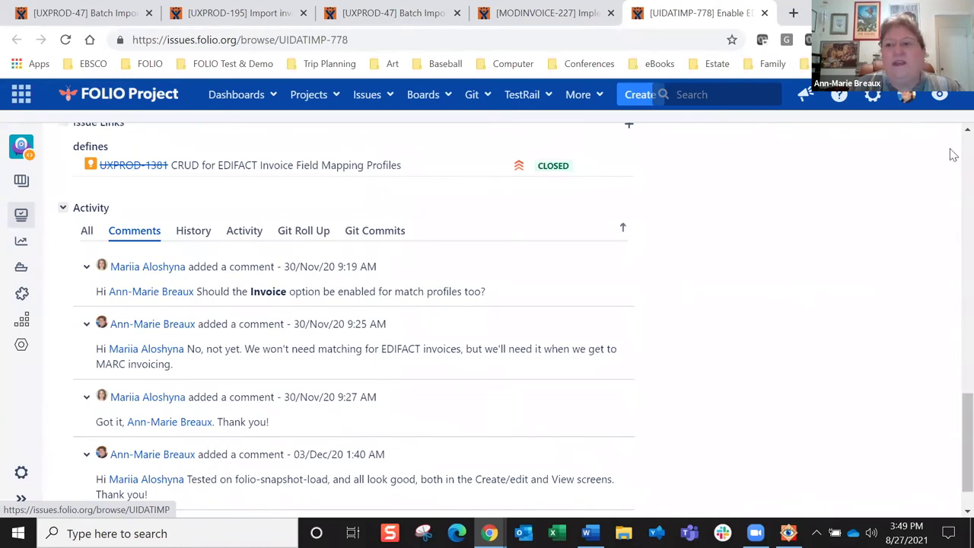
pyautogui.scroll(10, 953, 154)
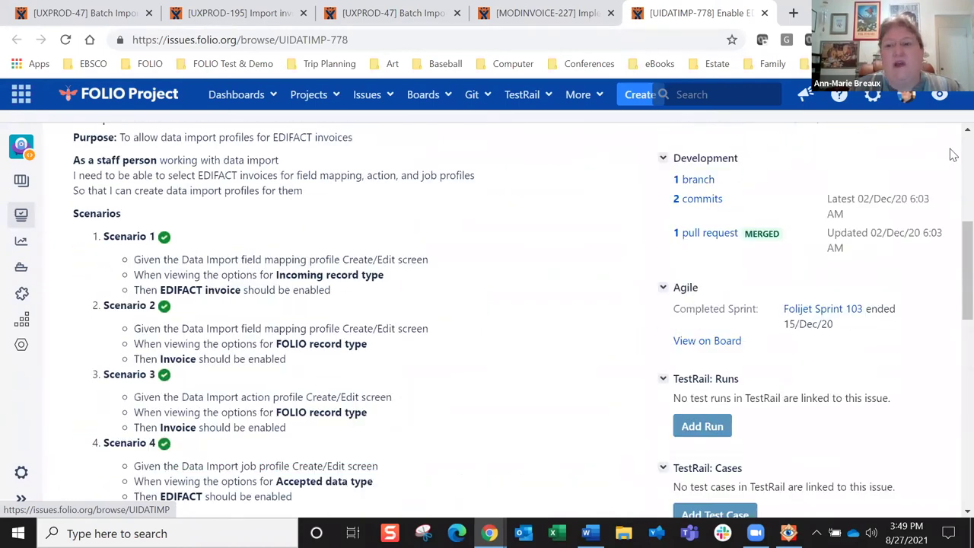
pyautogui.scroll(4, 953, 155)
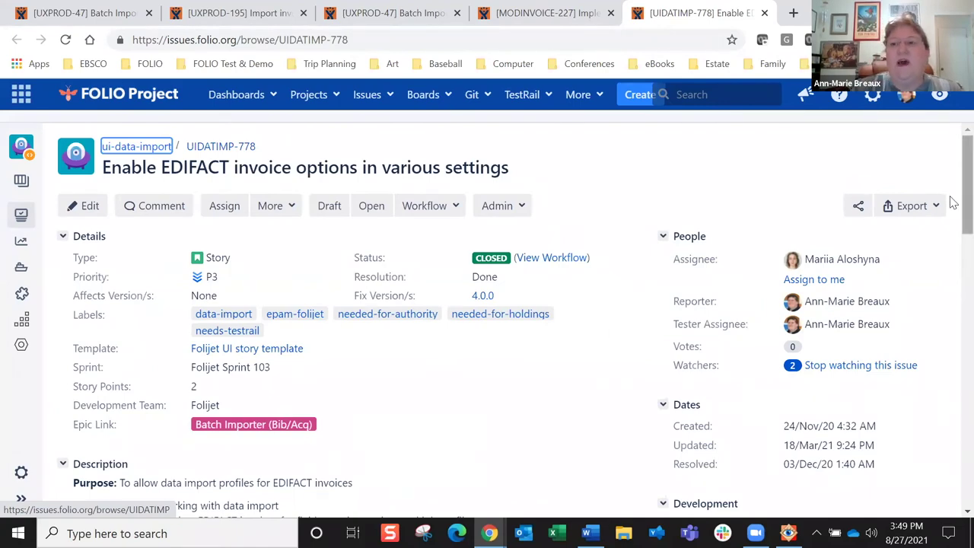
pyautogui.scroll(-3, 953, 203)
pyautogui.scroll(1, 953, 241)
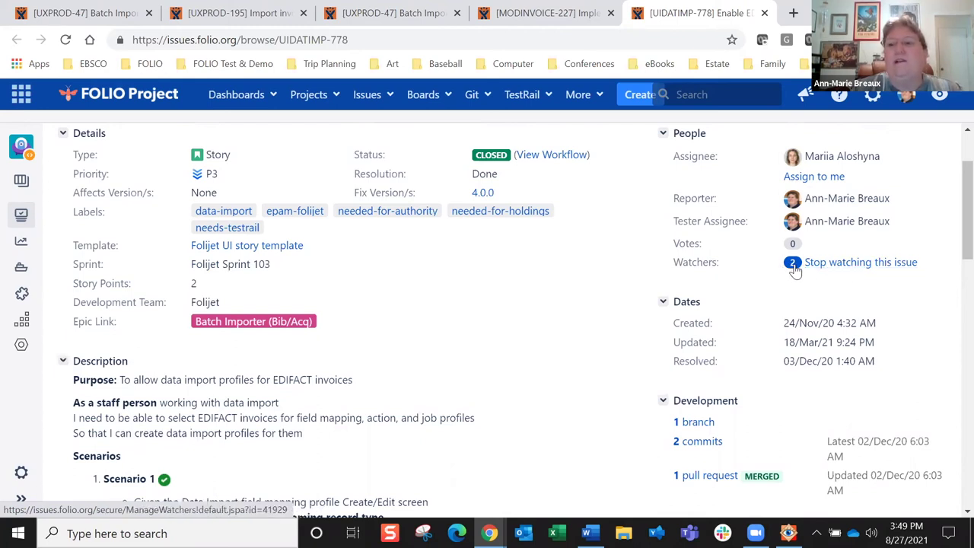
pyautogui.click(840, 264)
pyautogui.click(839, 267)
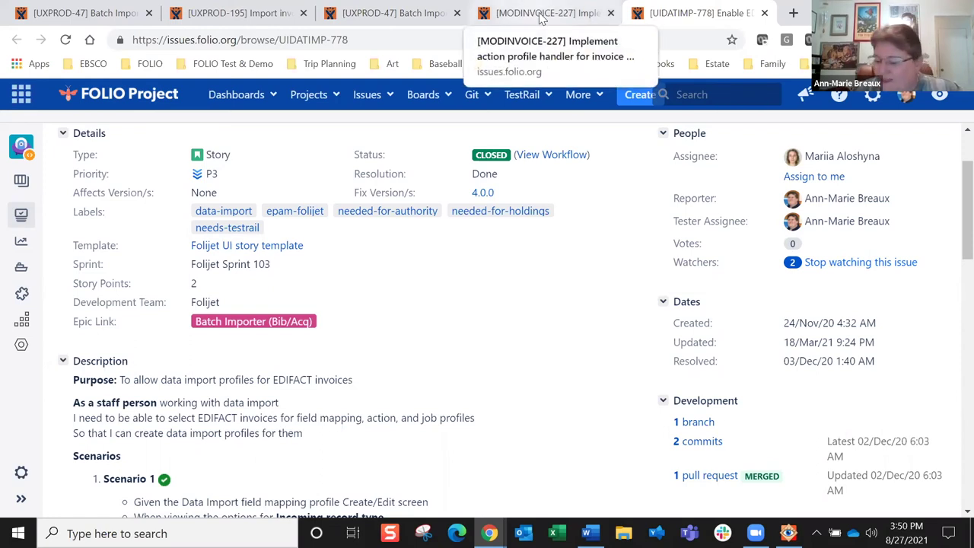
# - Switch to the Folijet Feature team board and scroll Sprint 121 across to the DONE column
pyautogui.click(417, 96)
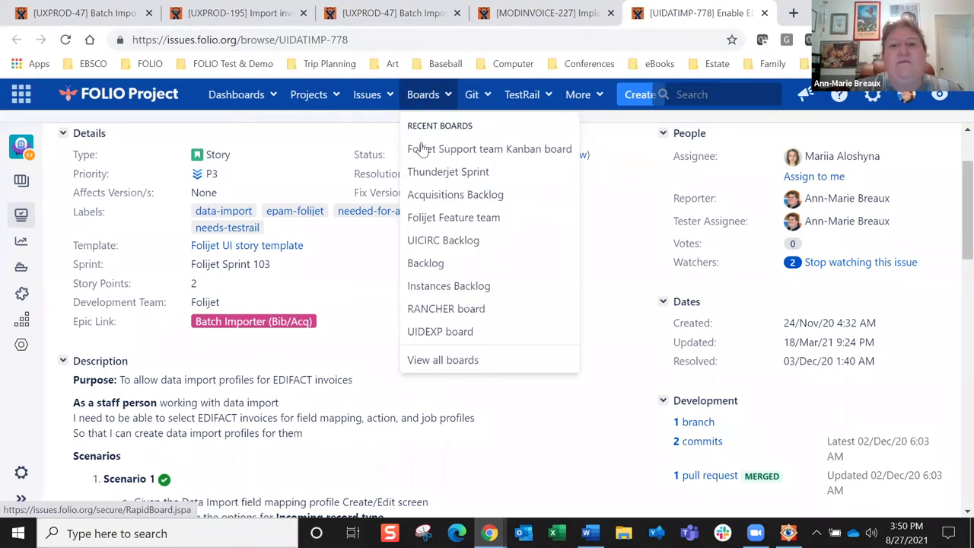
pyautogui.click(426, 218)
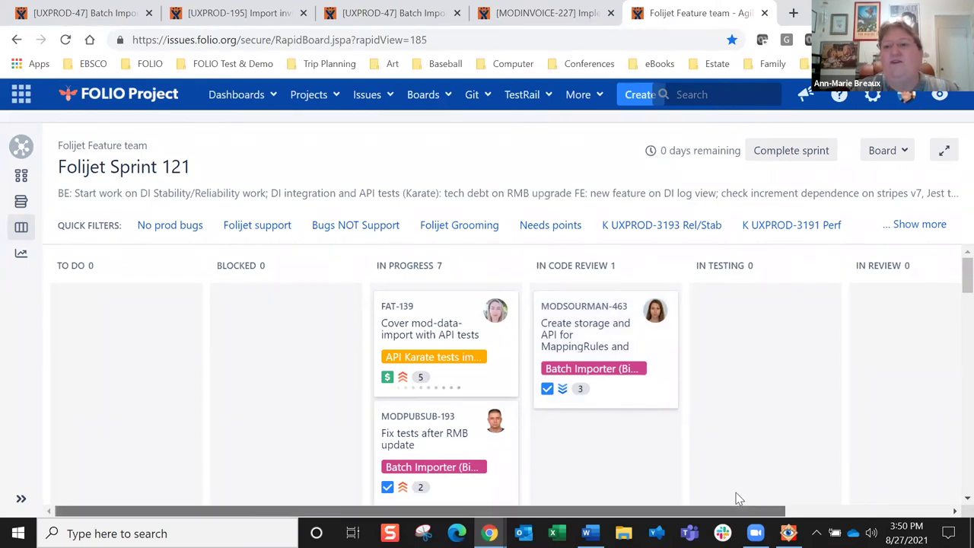
pyautogui.hscroll(2, 737, 499)
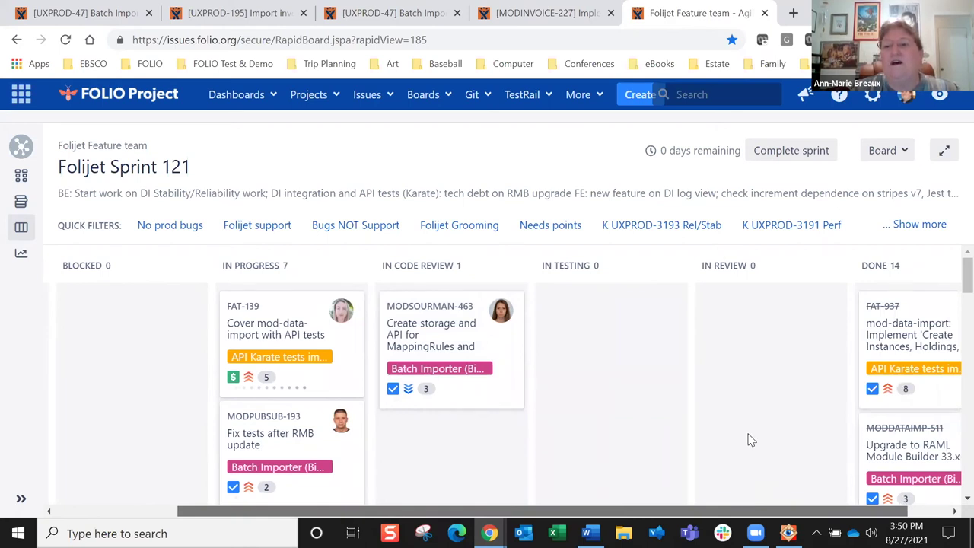
pyautogui.hscroll(1, 750, 440)
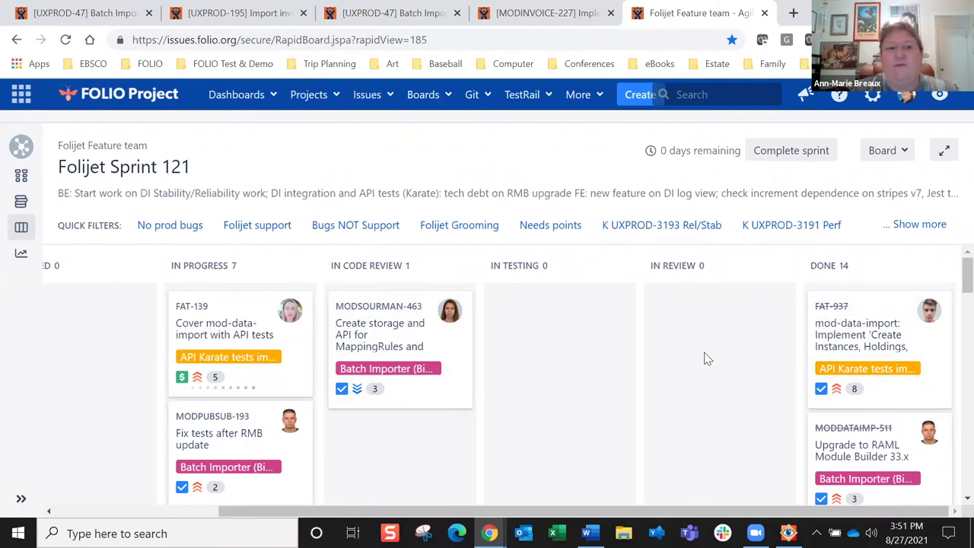
# - Show the Folijet Feature team backlog and scroll up through future Sprints 122 and 123
pyautogui.click(21, 204)
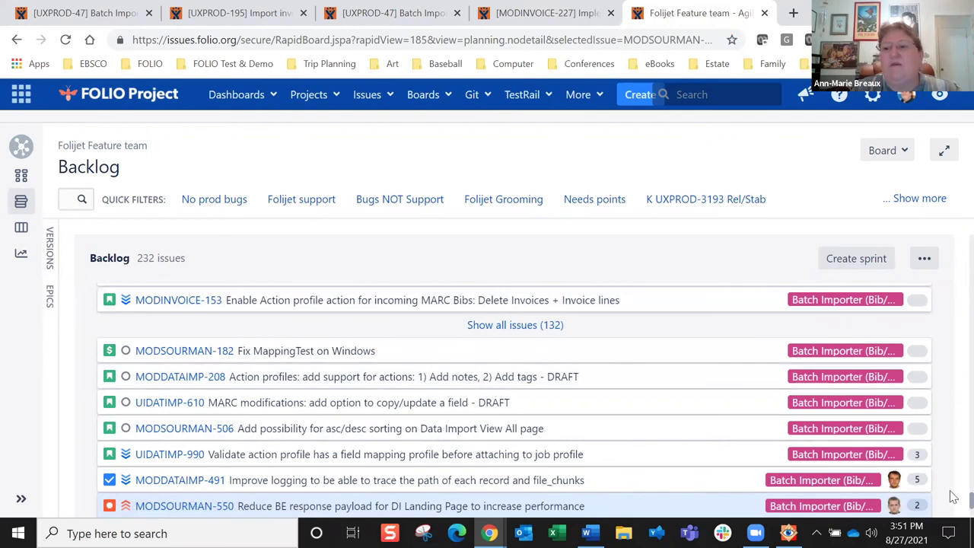
pyautogui.moveTo(953, 499); pyautogui.dragTo(952, 457)
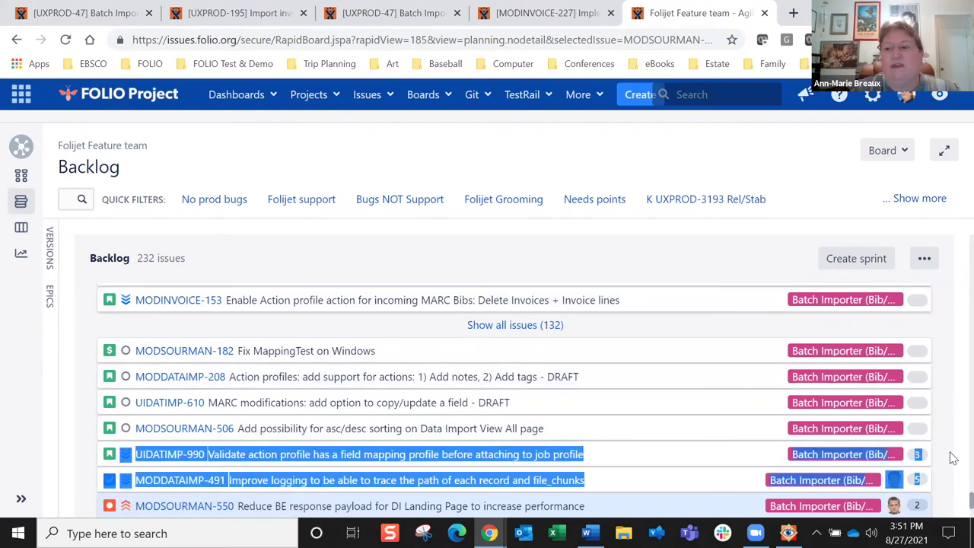
pyautogui.scroll(10, 953, 497)
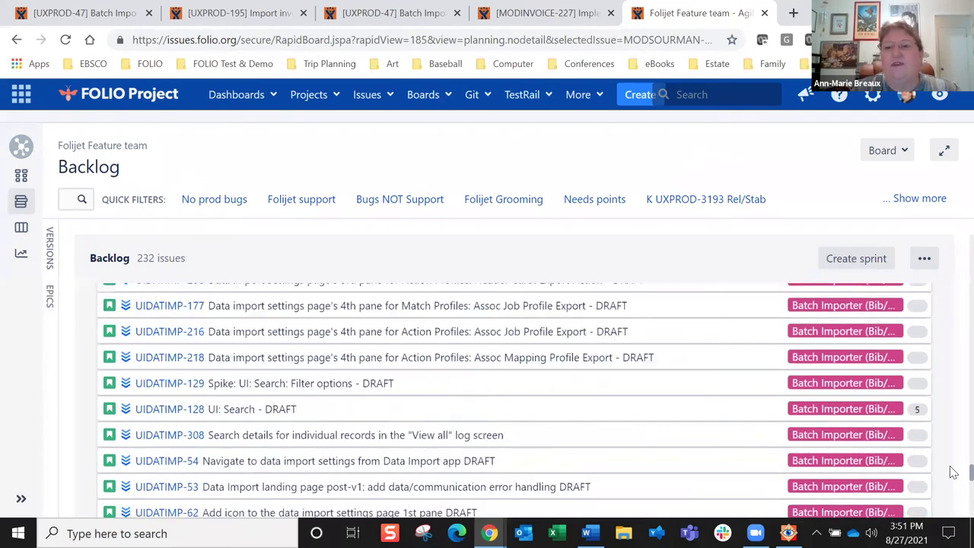
pyautogui.scroll(4, 953, 449)
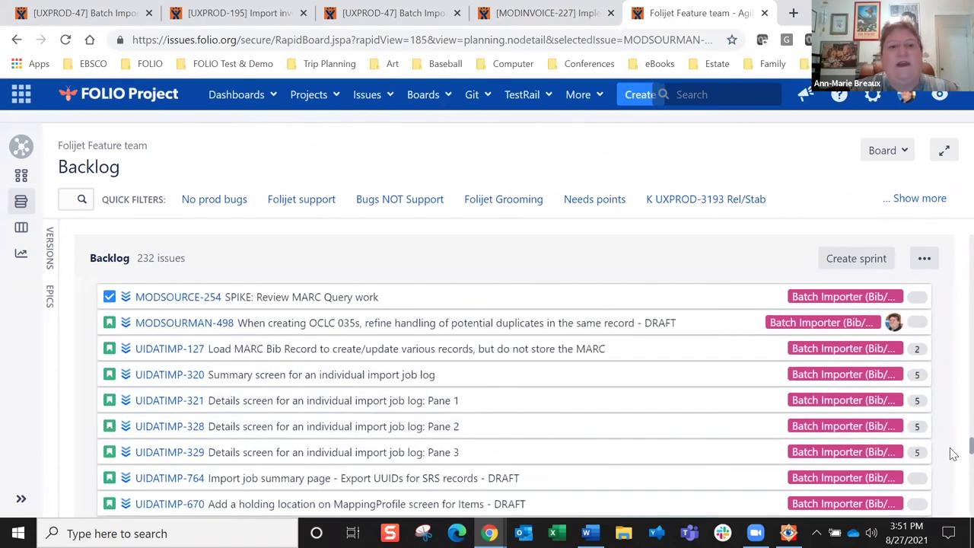
pyautogui.scroll(7, 953, 427)
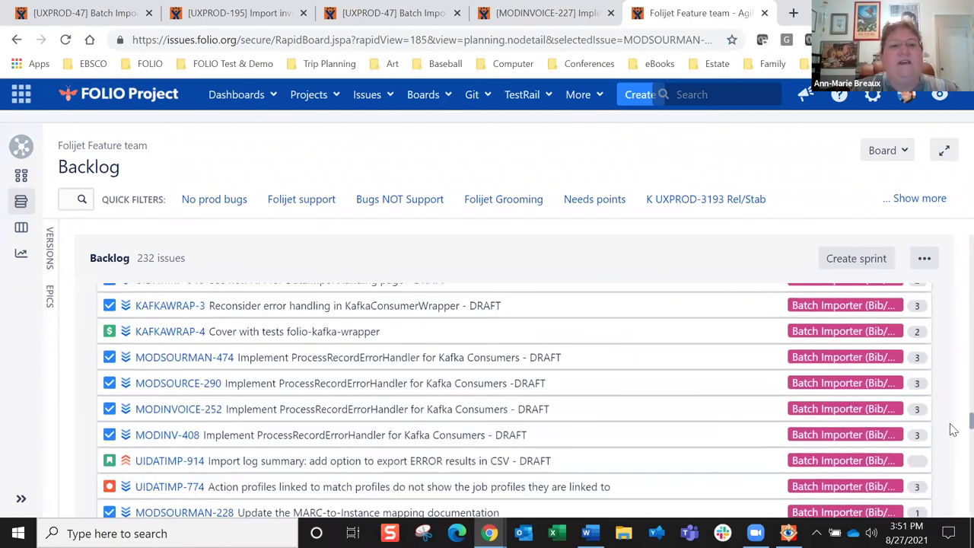
pyautogui.scroll(3, 953, 395)
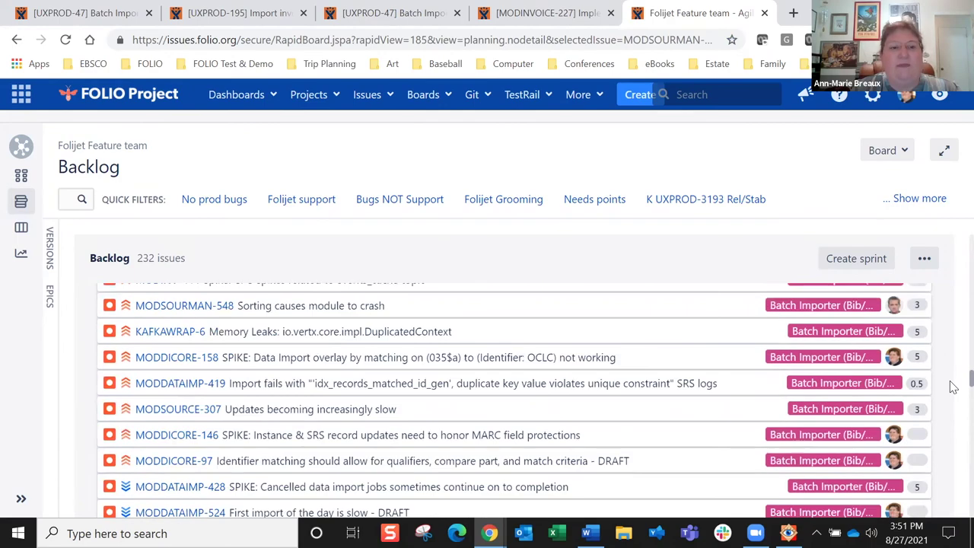
pyautogui.scroll(10, 953, 373)
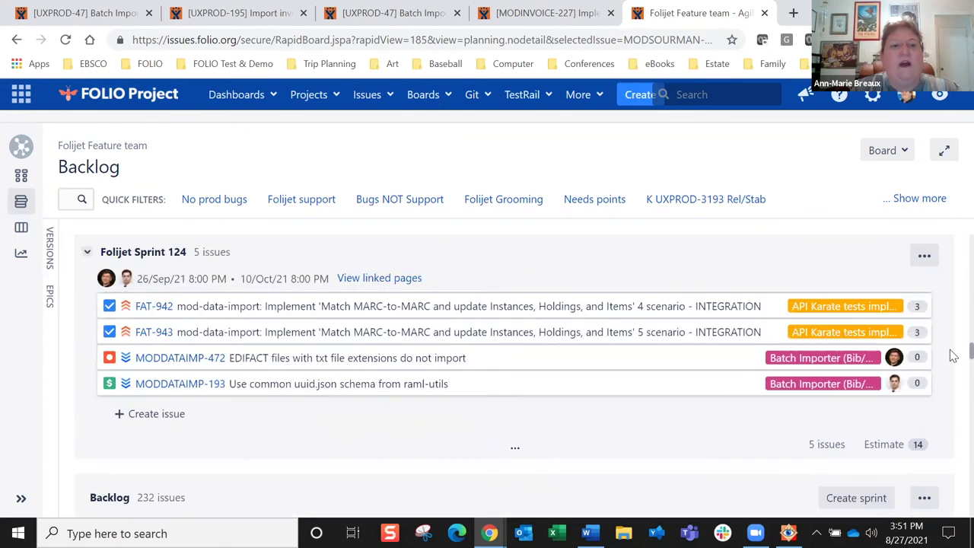
pyautogui.scroll(8, 953, 342)
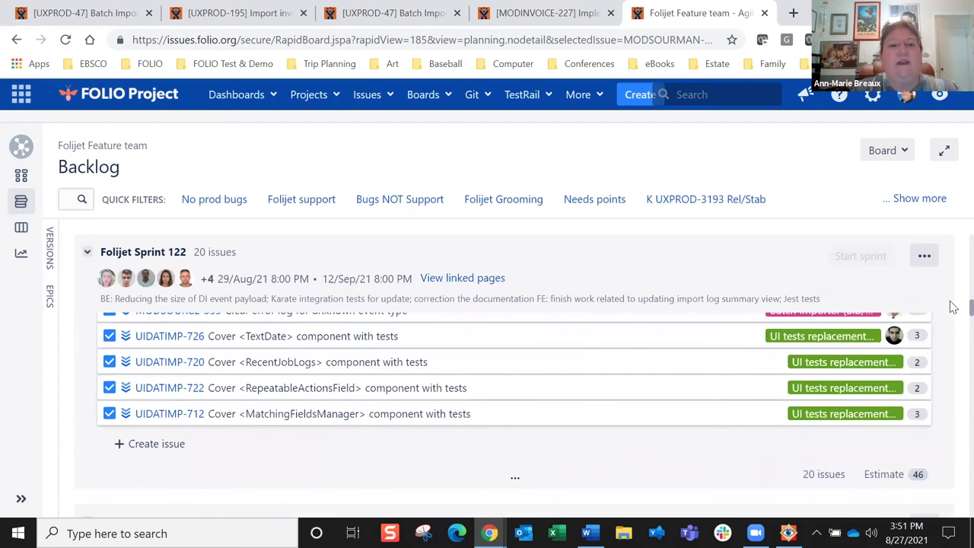
pyautogui.scroll(5, 953, 307)
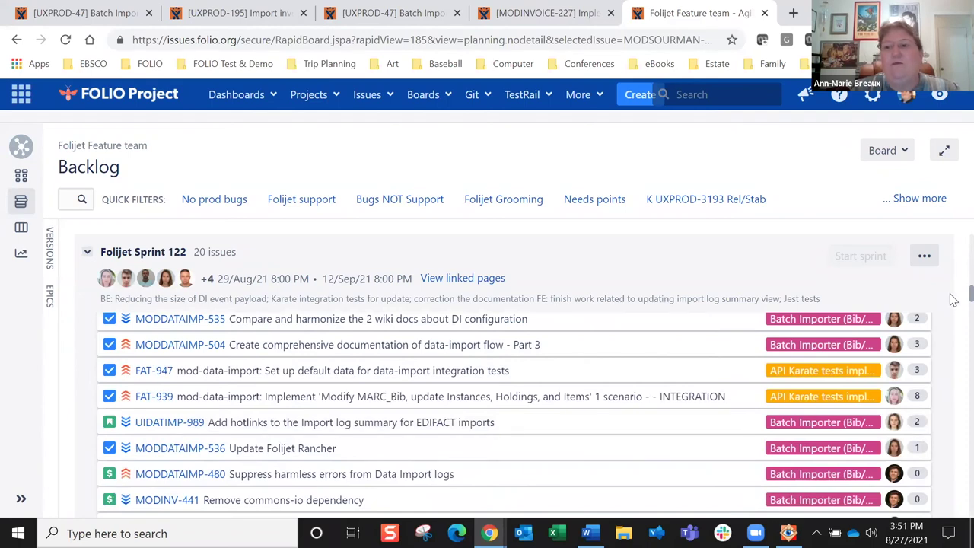
pyautogui.scroll(-10, 953, 302)
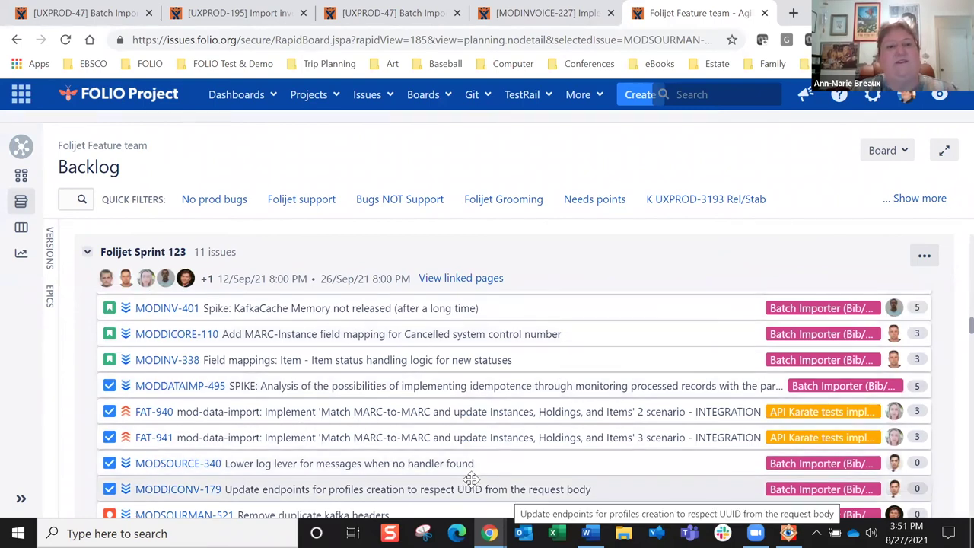
# - Open the Folijet Support team Kanban board, view its columns, then its backlog of 25 issues
pyautogui.click(415, 98)
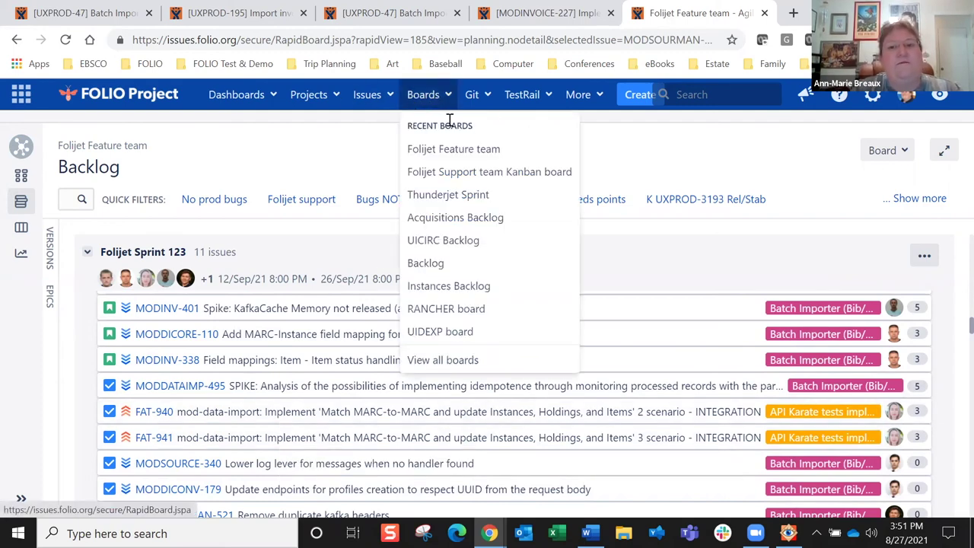
pyautogui.click(458, 175)
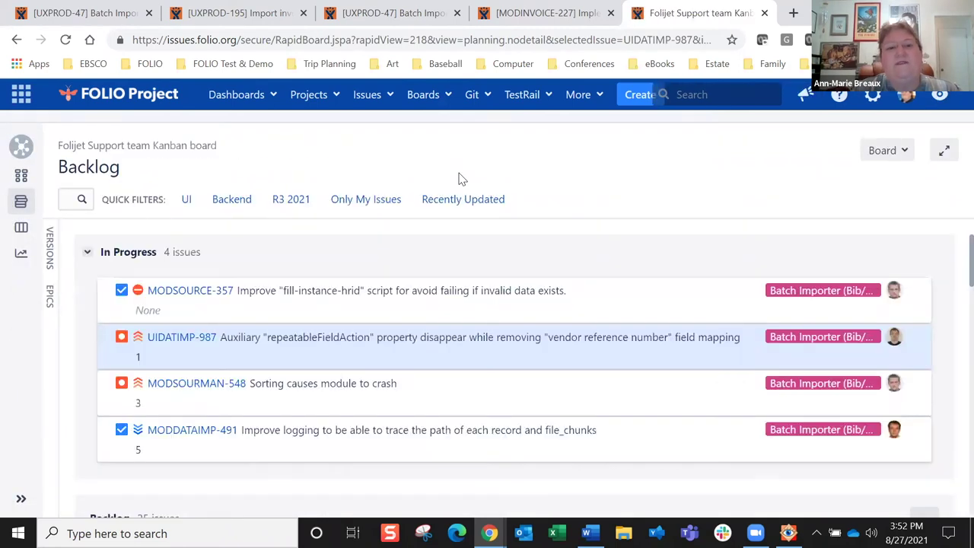
pyautogui.click(22, 229)
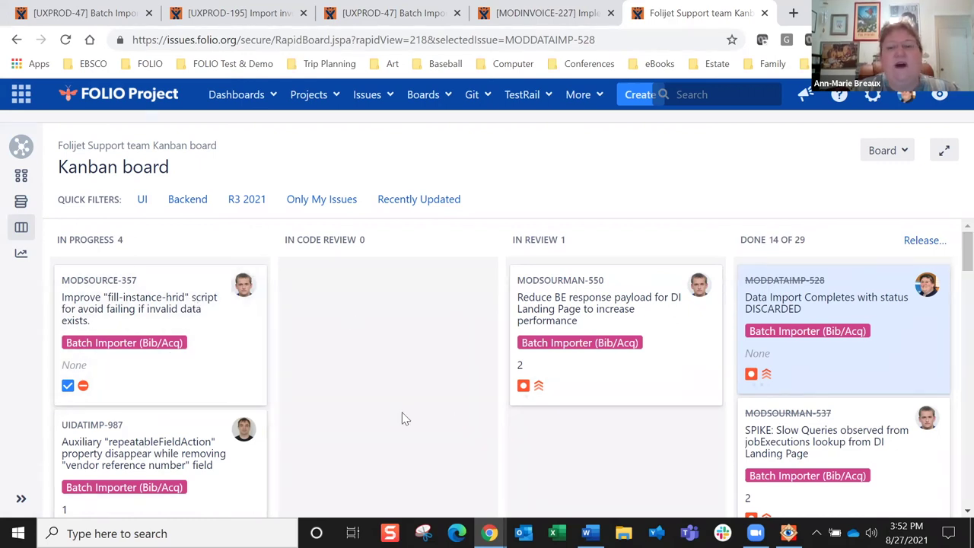
pyautogui.scroll(-2, 953, 254)
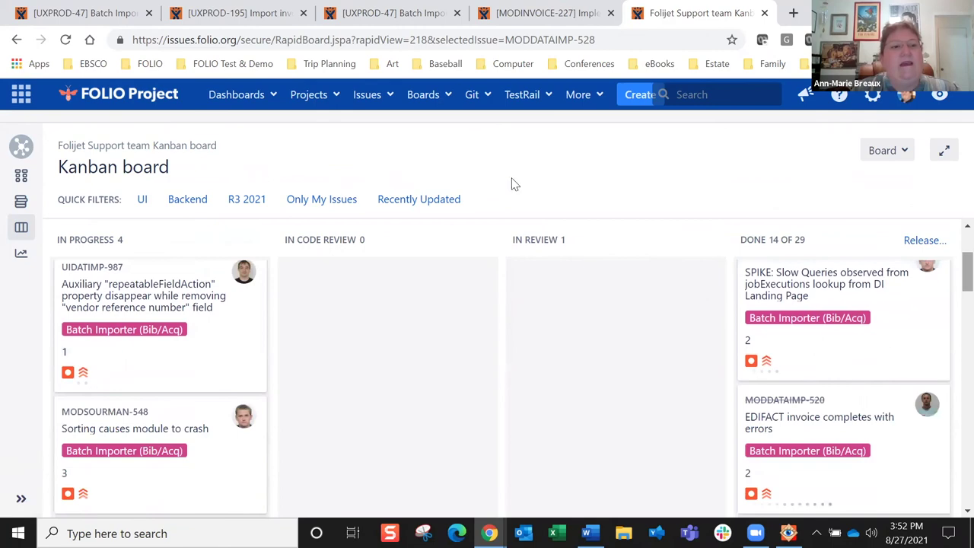
pyautogui.click(21, 202)
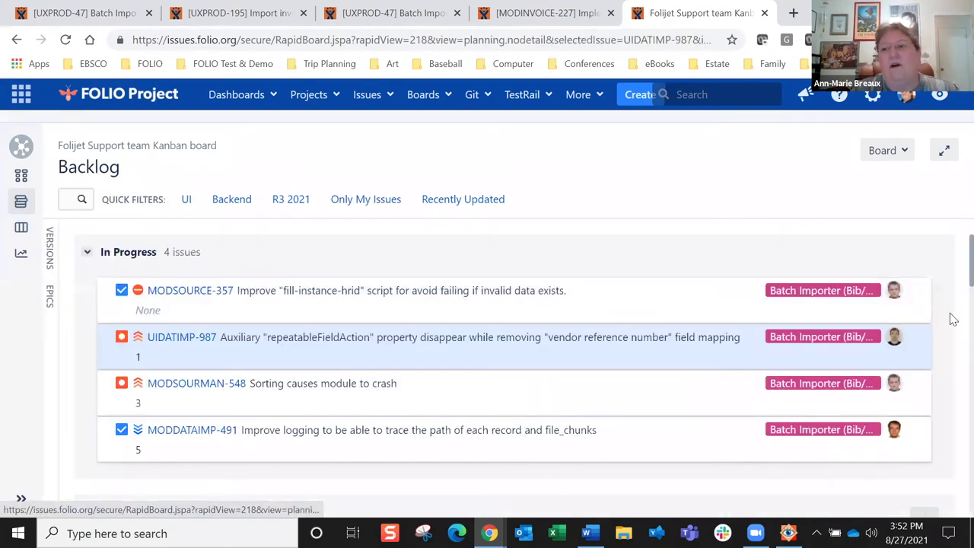
pyautogui.moveTo(954, 272); pyautogui.dragTo(954, 315)
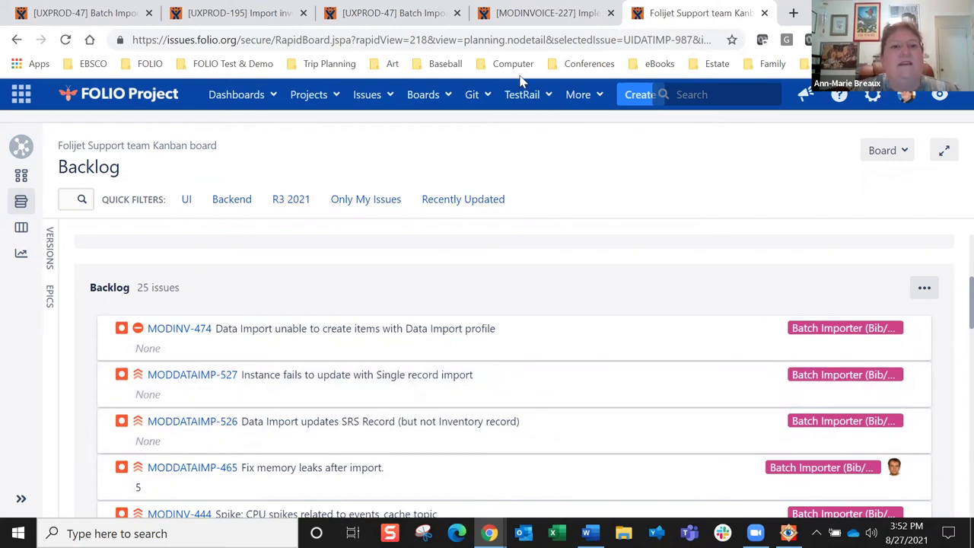
# - Show the Thunderjet Sprint board's active ACQ Sprint 121 and scroll through its swimlanes
pyautogui.click(425, 100)
pyautogui.click(429, 191)
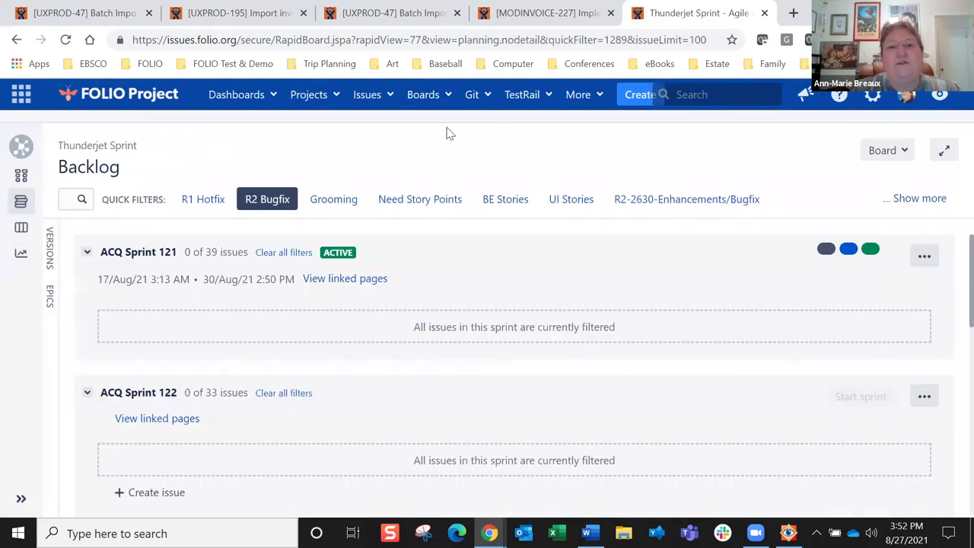
pyautogui.click(22, 228)
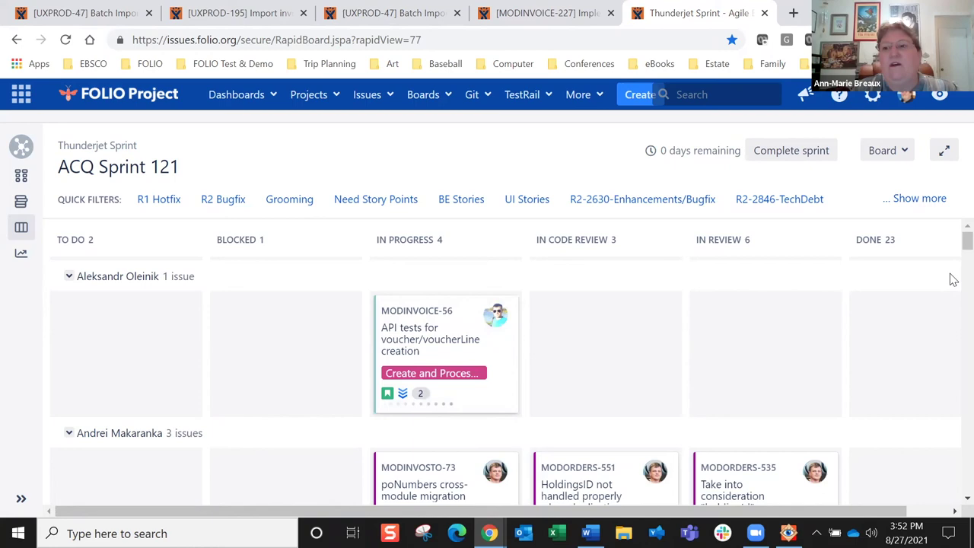
pyautogui.scroll(-2, 952, 251)
pyautogui.scroll(-4, 953, 260)
pyautogui.scroll(-5, 953, 286)
pyautogui.scroll(3, 953, 289)
pyautogui.scroll(-2, 953, 293)
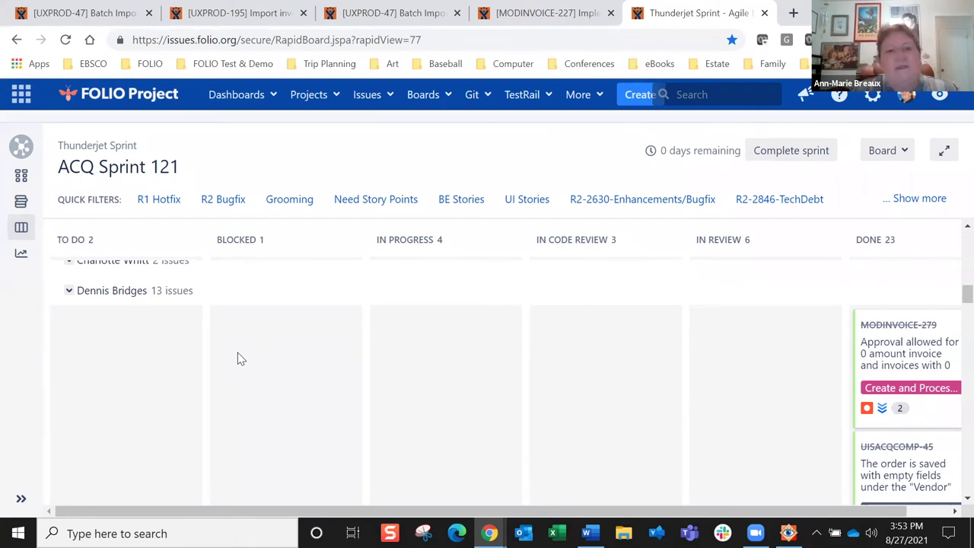
pyautogui.click(233, 98)
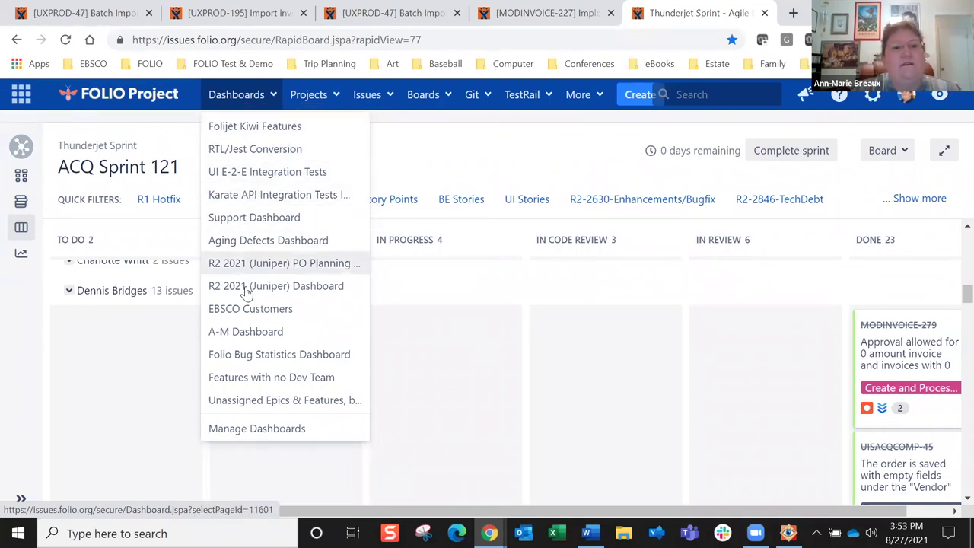
# - Search all dashboards for 'juniper' and open the R2 2021 (Juniper) Dashboard
pyautogui.click(241, 428)
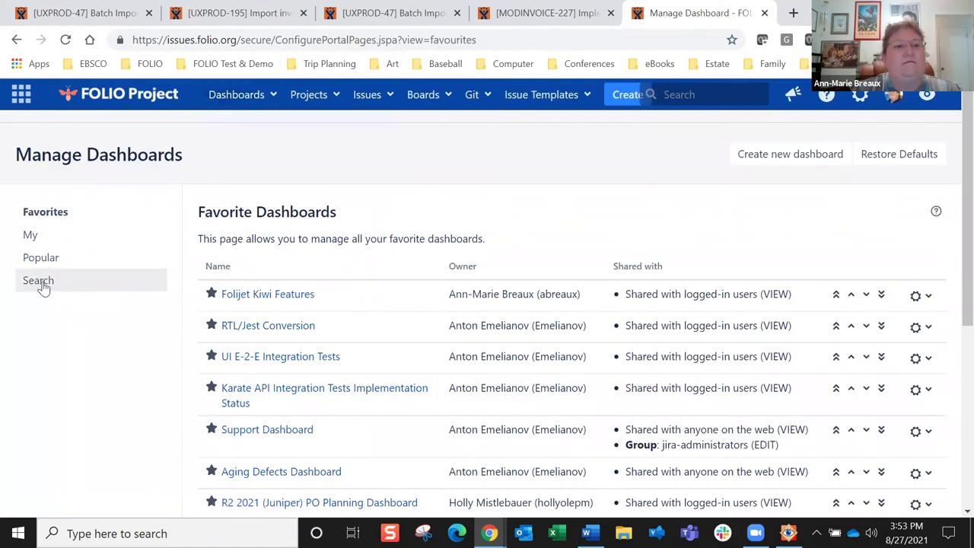
pyautogui.click(39, 281)
pyautogui.click(344, 268)
pyautogui.write('jhuni')
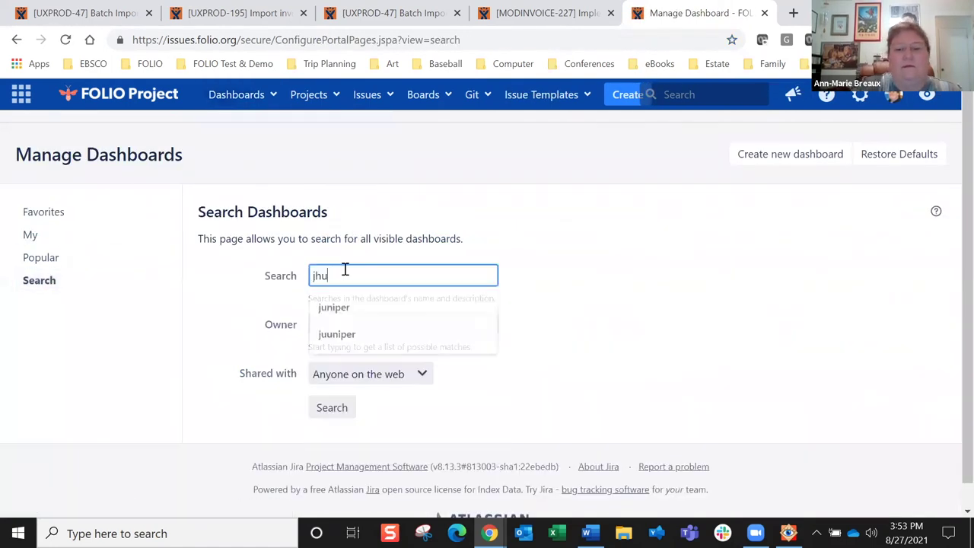
pyautogui.press('Left')
pyautogui.press('Left')
pyautogui.press('Left')
pyautogui.press('Left')
pyautogui.press('Left')
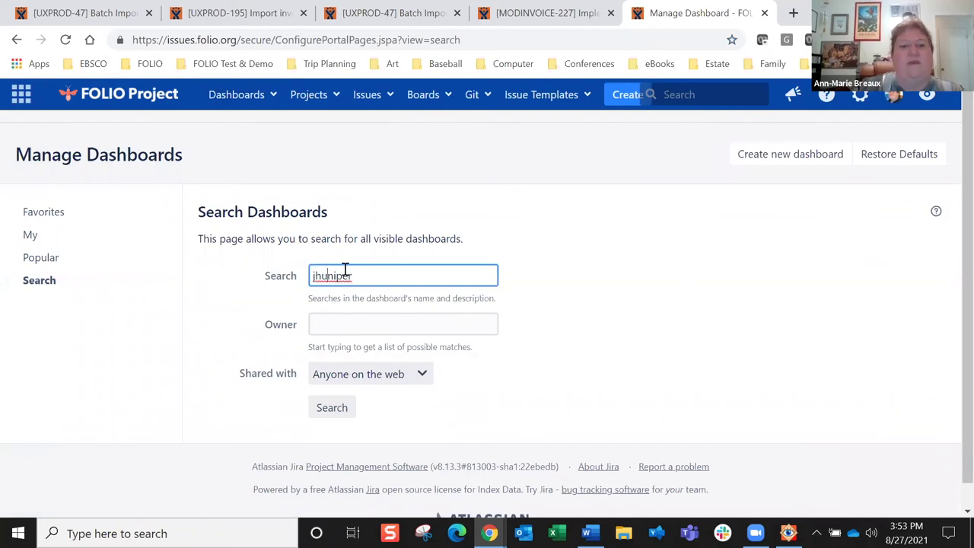
pyautogui.press('BackSpace')
pyautogui.press('Return')
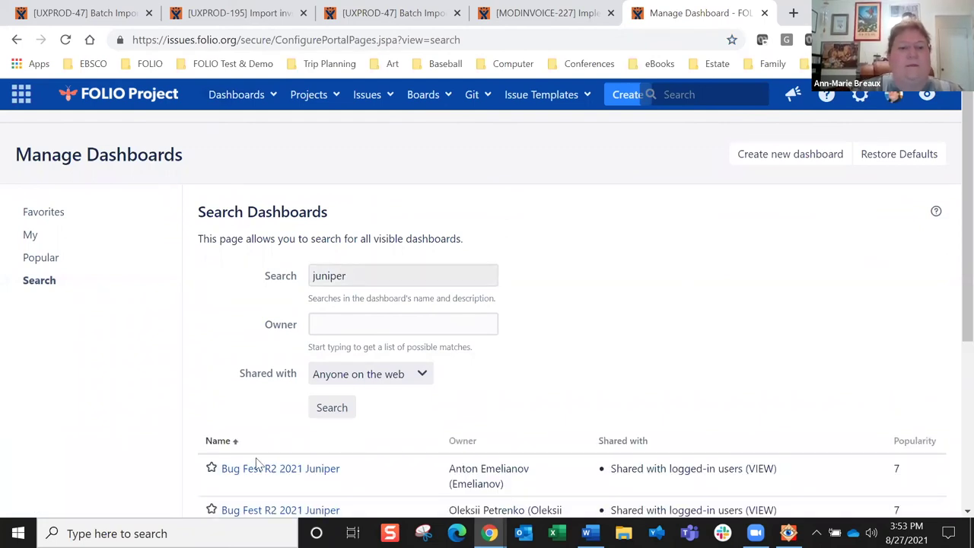
pyautogui.scroll(-2, 685, 274)
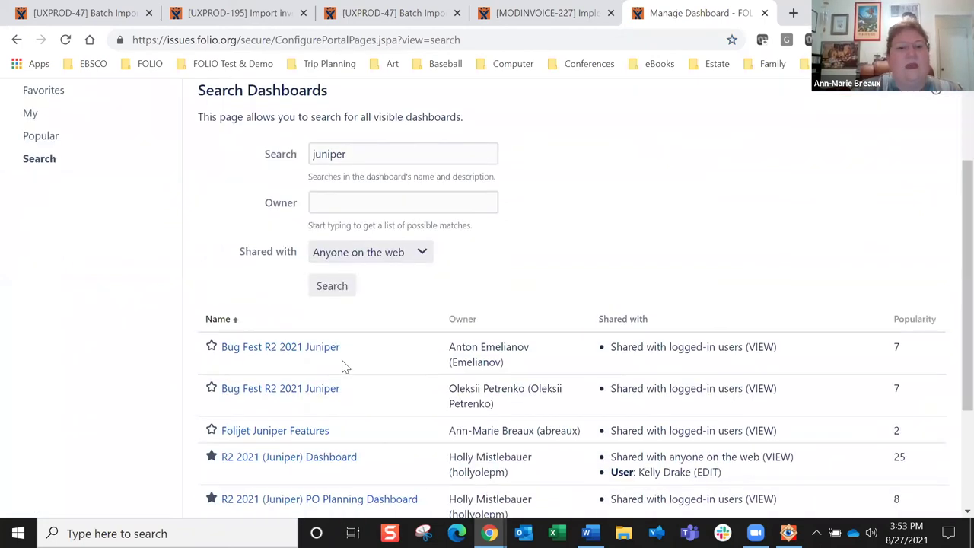
pyautogui.click(292, 463)
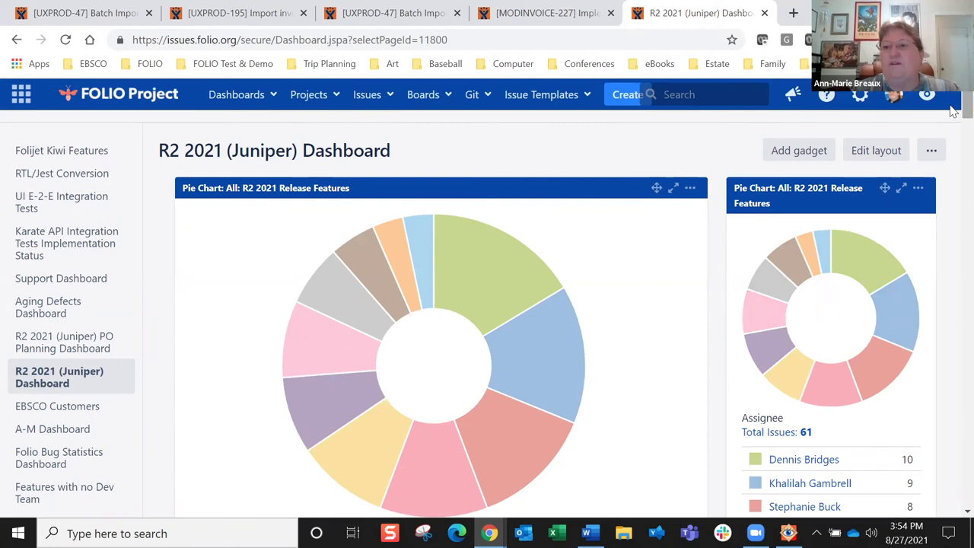
# - Scroll through the Juniper dashboard's pie charts of 61 issues by assignee, then list dashboards
pyautogui.moveTo(968, 105); pyautogui.dragTo(967, 111)
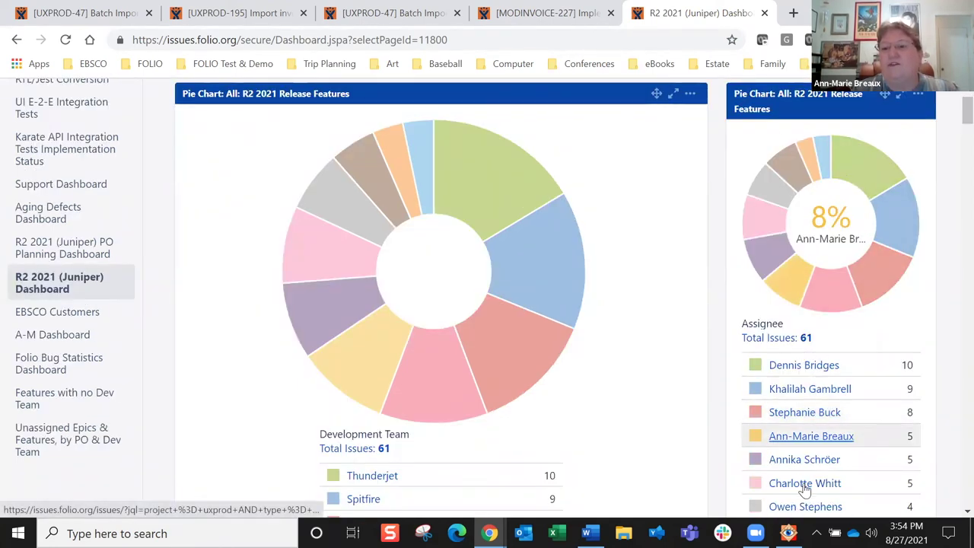
pyautogui.moveTo(954, 106); pyautogui.dragTo(951, 202)
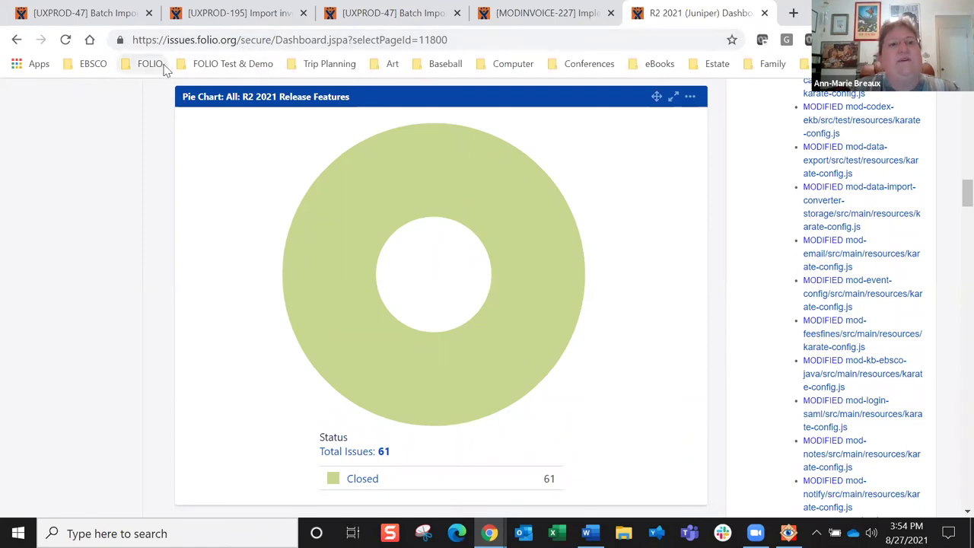
pyautogui.scroll(10, 953, 194)
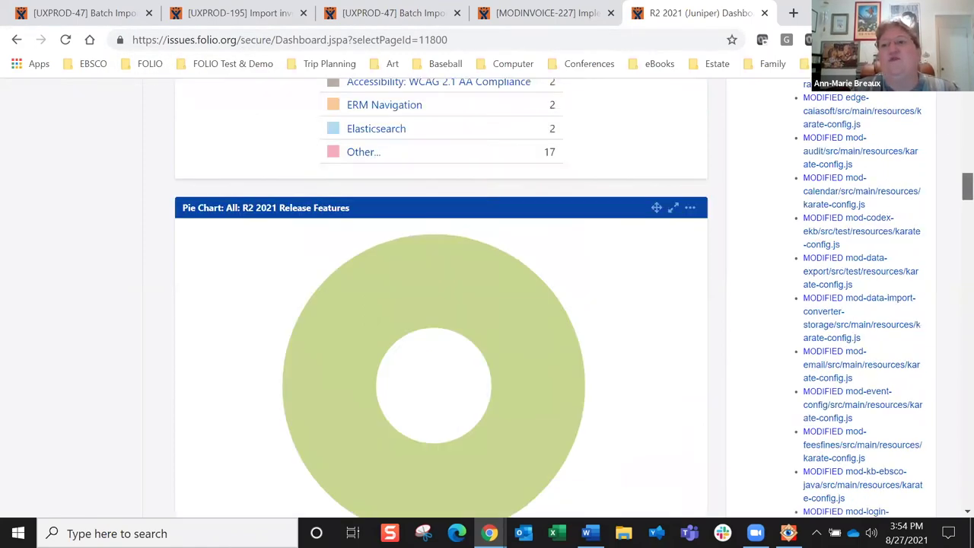
pyautogui.click(236, 102)
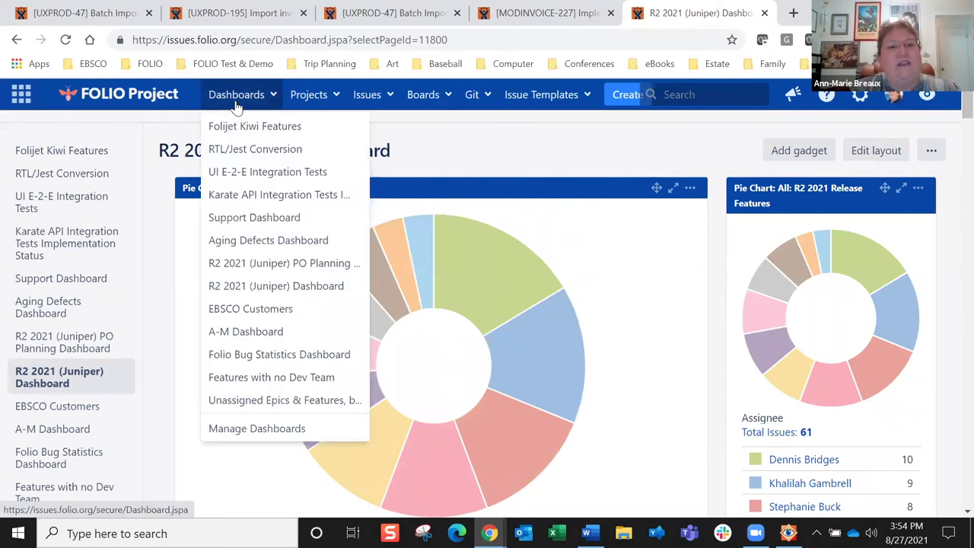
# - Open the Folijet Kiwi Features dashboard, review its gadgets, and list UXPROD-3193's 5 open Bugs
pyautogui.click(240, 128)
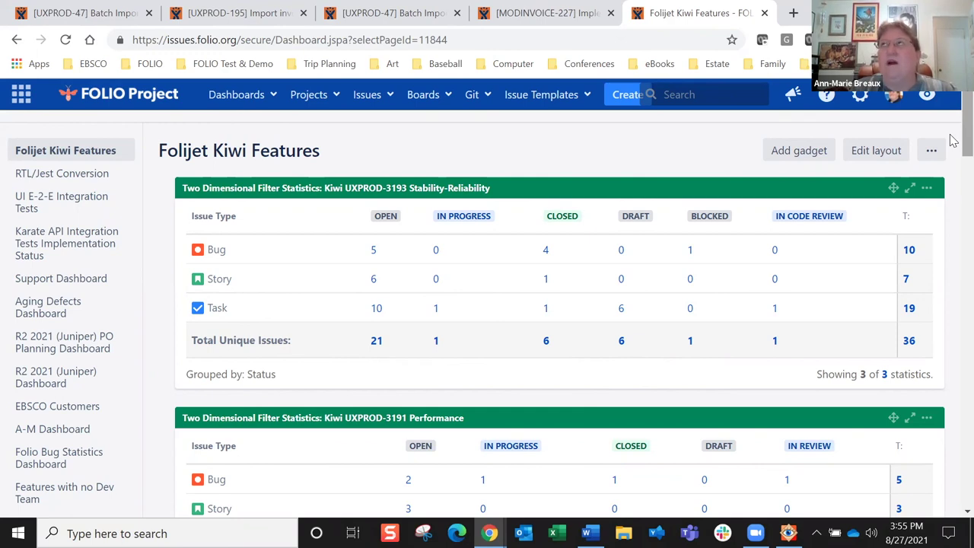
pyautogui.moveTo(951, 141); pyautogui.dragTo(953, 181)
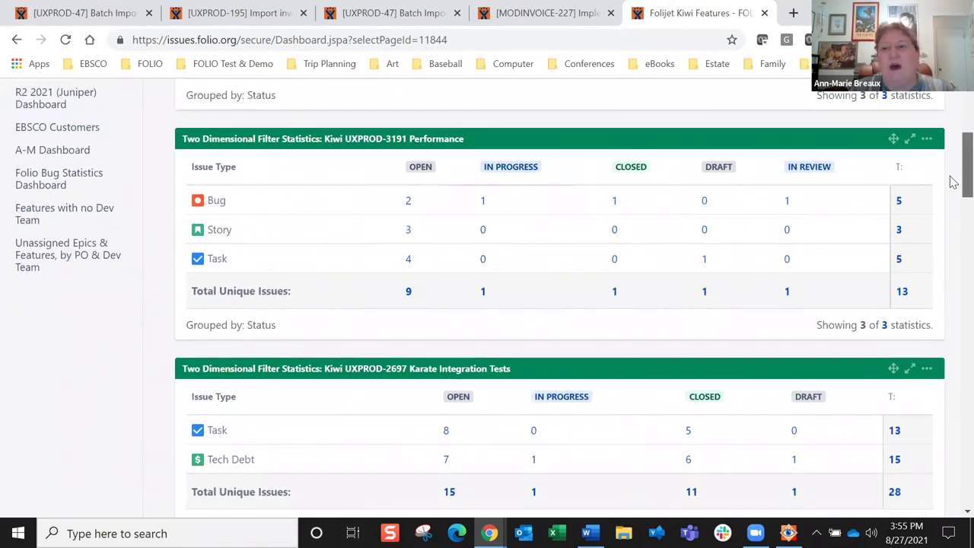
pyautogui.moveTo(953, 181); pyautogui.dragTo(950, 218)
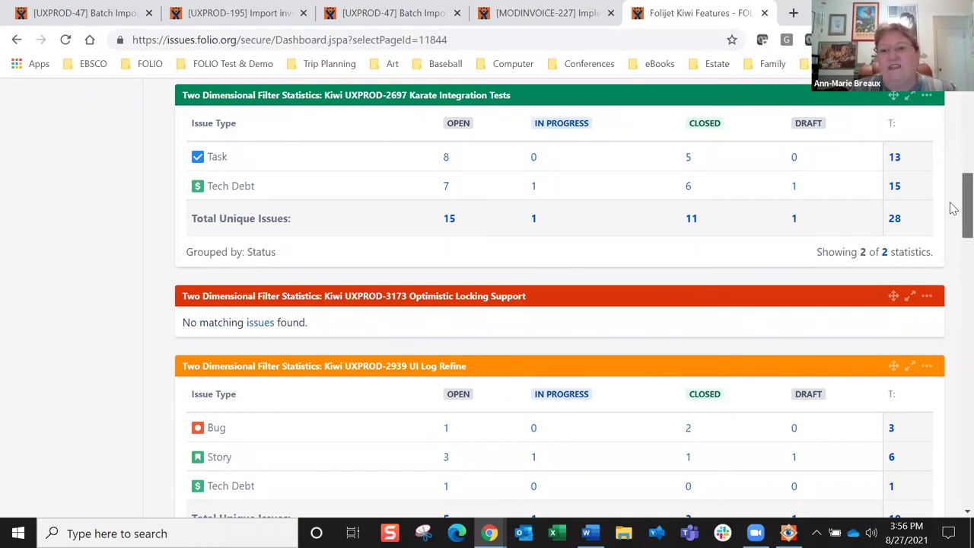
pyautogui.scroll(-1, 953, 239)
pyautogui.scroll(-9, 952, 238)
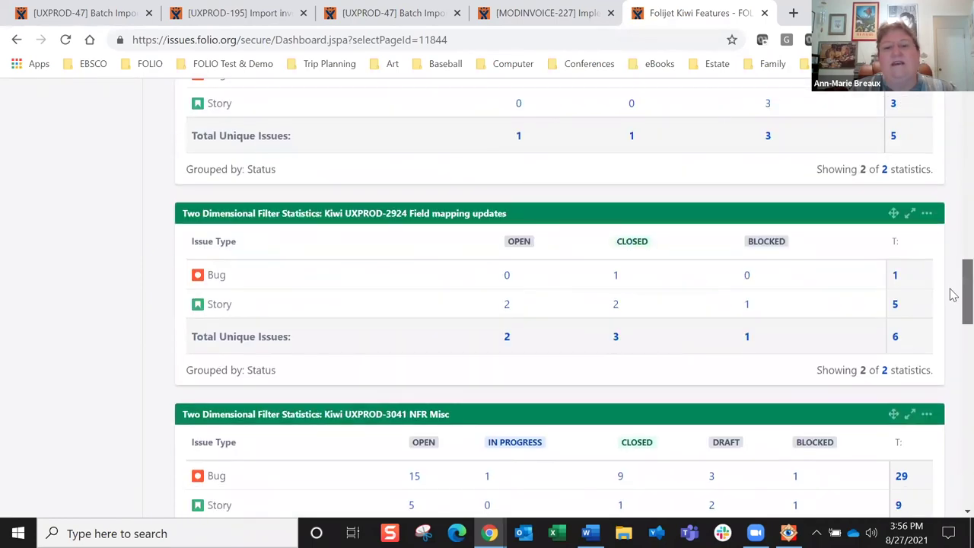
pyautogui.scroll(-10, 953, 324)
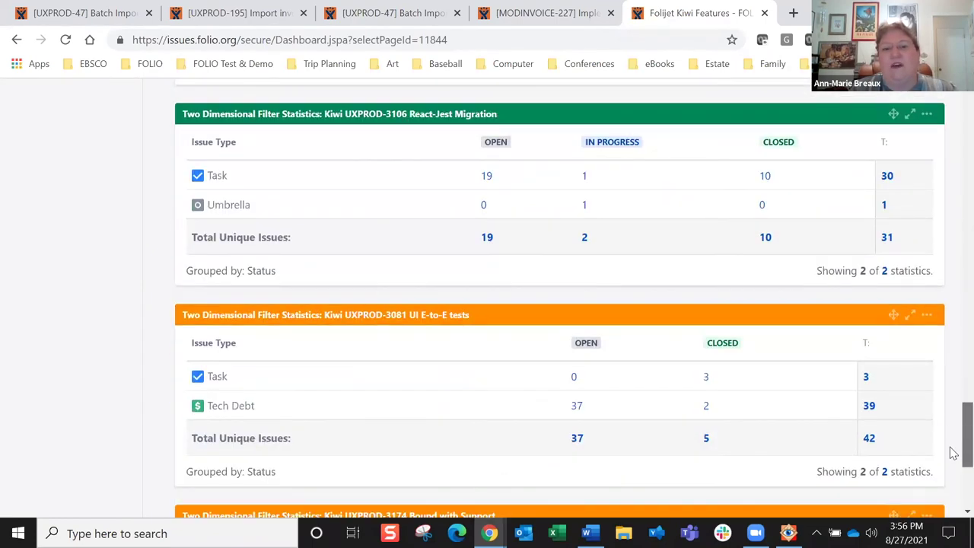
pyautogui.scroll(-3, 953, 454)
pyautogui.moveTo(953, 467); pyautogui.dragTo(953, 120)
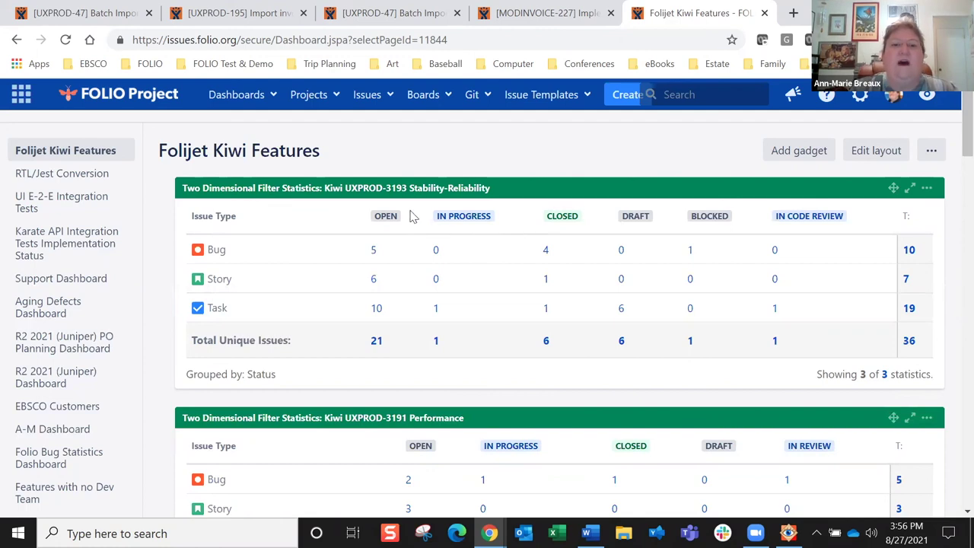
pyautogui.click(374, 252)
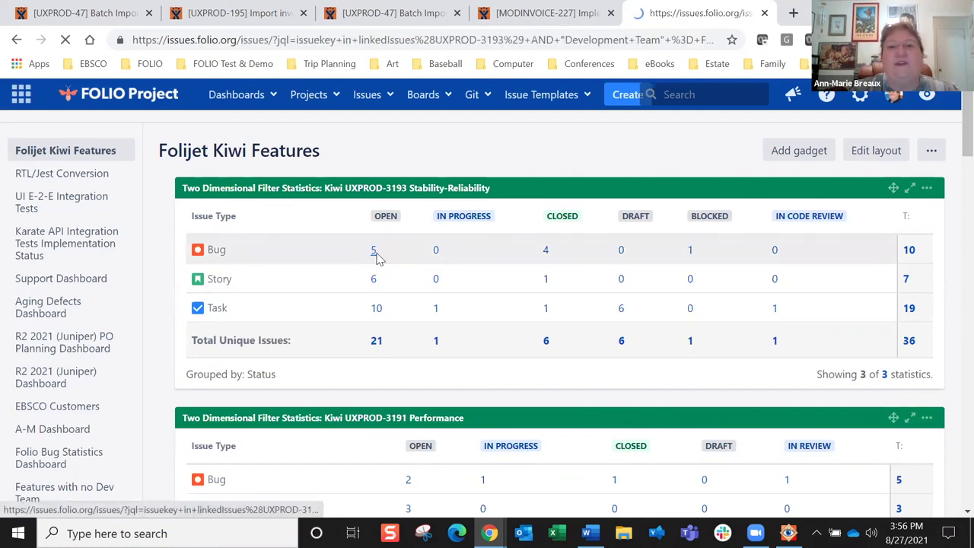